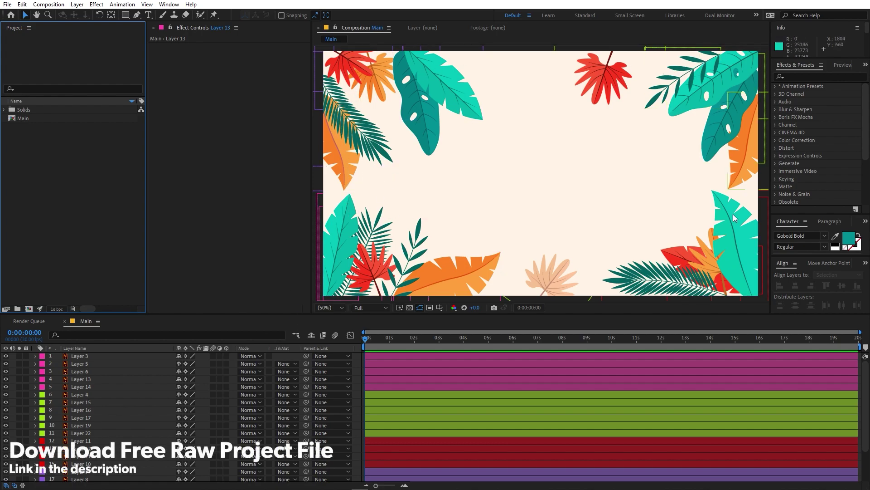
scroll(126, 433, down, 3)
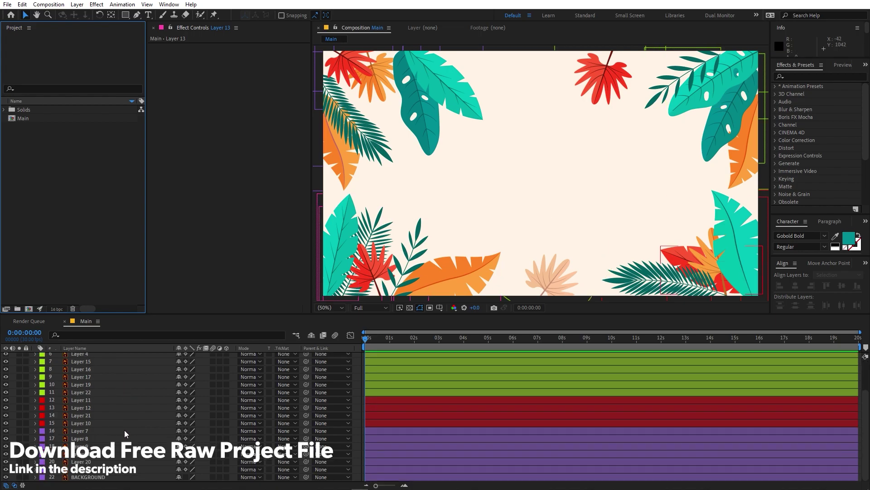
scroll(122, 427, up, 3)
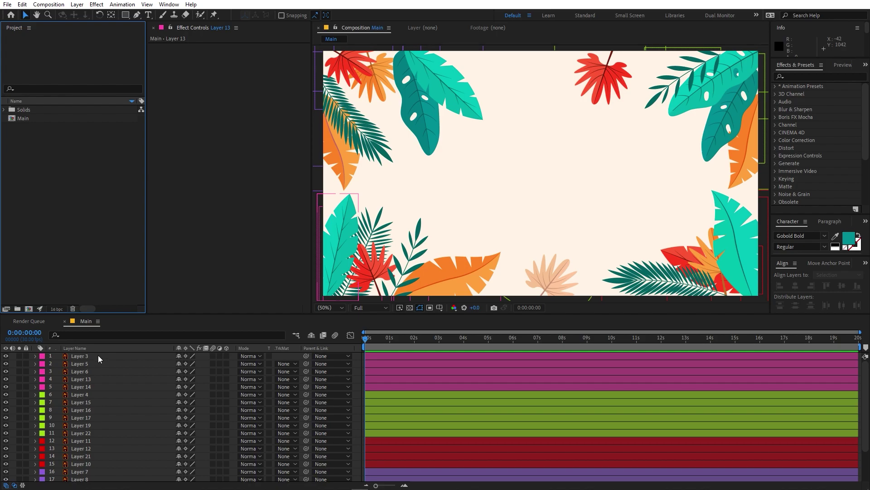
scroll(105, 417, down, 3)
scroll(109, 408, up, 3)
Try rotating Layer 3 to -20° around its anchor point, and undo the rotation.
click(97, 359)
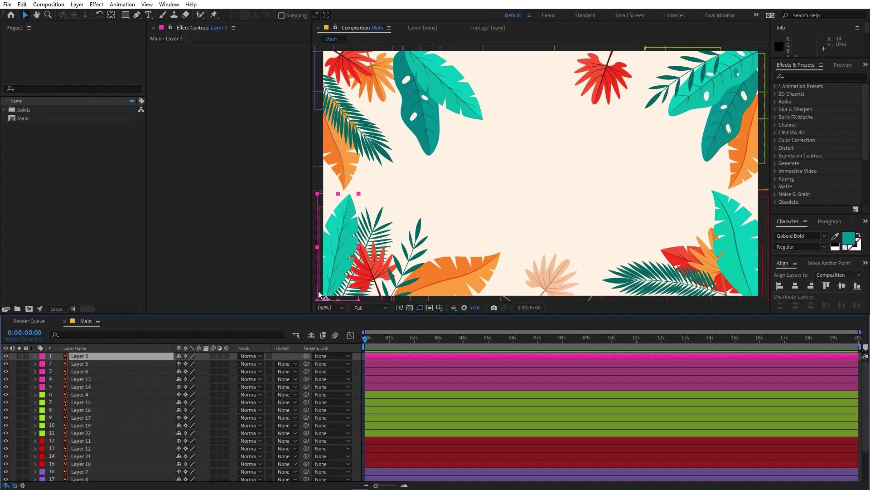
drag(327, 301, 405, 243)
key(r)
drag(186, 363, 207, 390)
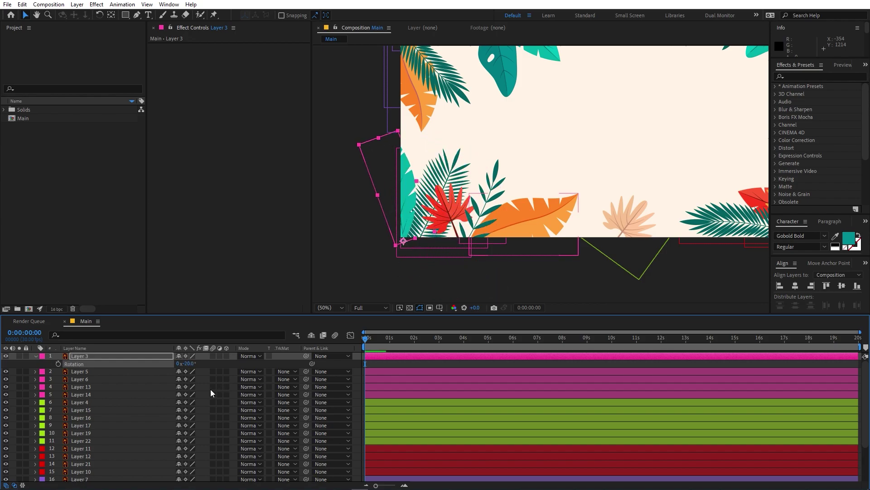
key(ctrl+z)
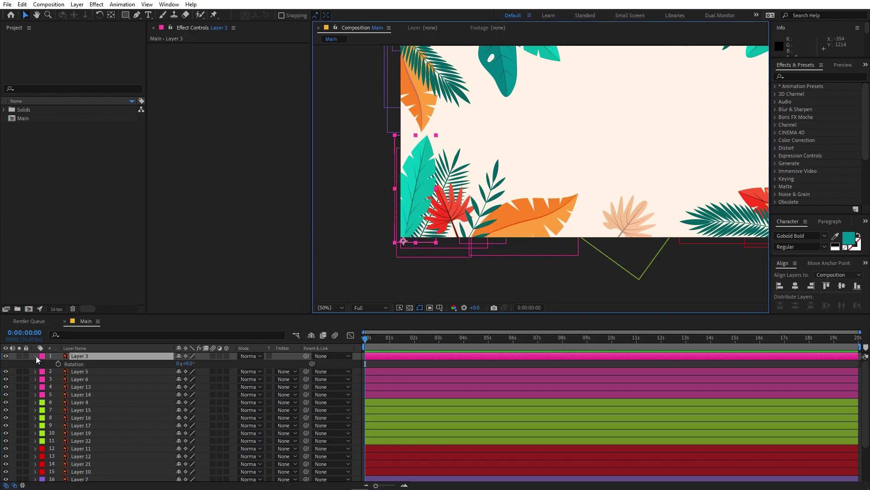
click(36, 355)
Add Scale keyframes to all leaf layers, Layer 3 through Layer 23, and move them to about 2 seconds.
scroll(108, 360, down, 3)
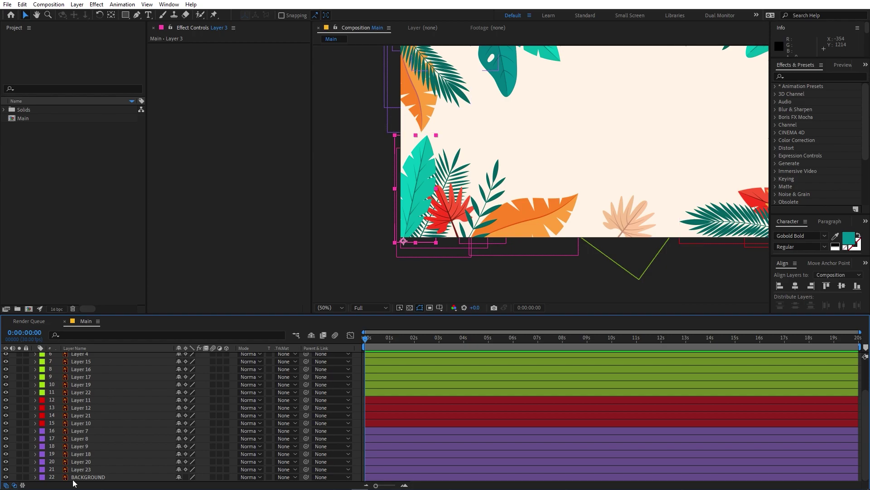
shift+click(89, 478)
scroll(111, 422, up, 3)
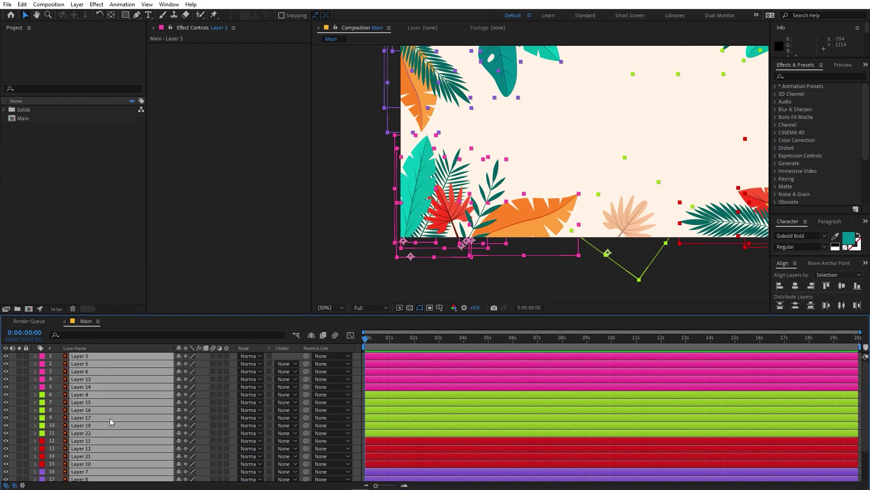
key(s)
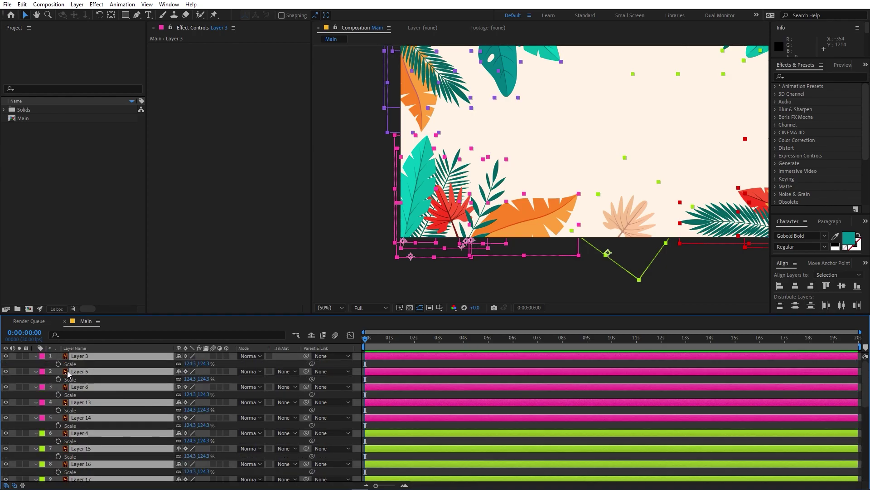
click(58, 363)
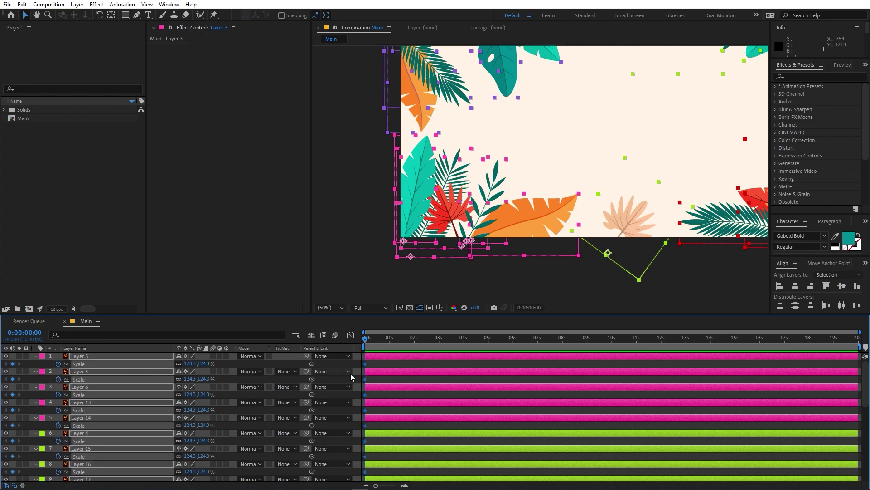
drag(366, 365, 396, 364)
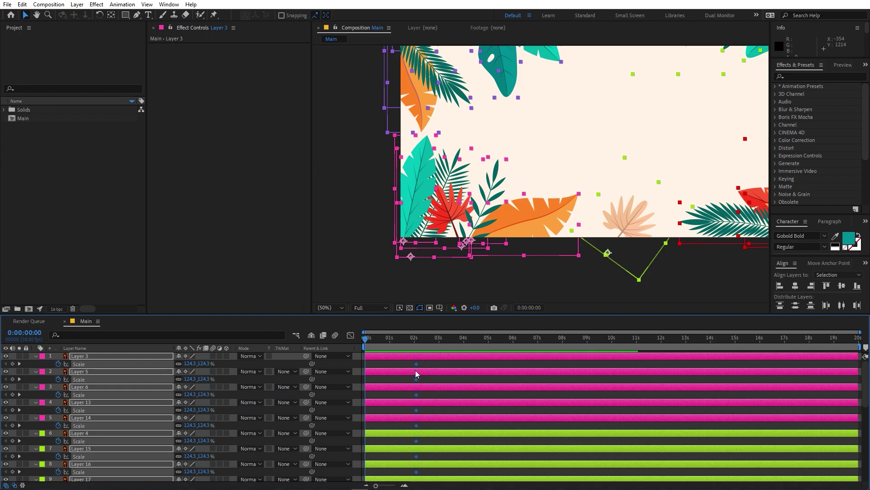
Add Rotation keyframes to all leaf layers and move them to 2 seconds.
key(r)
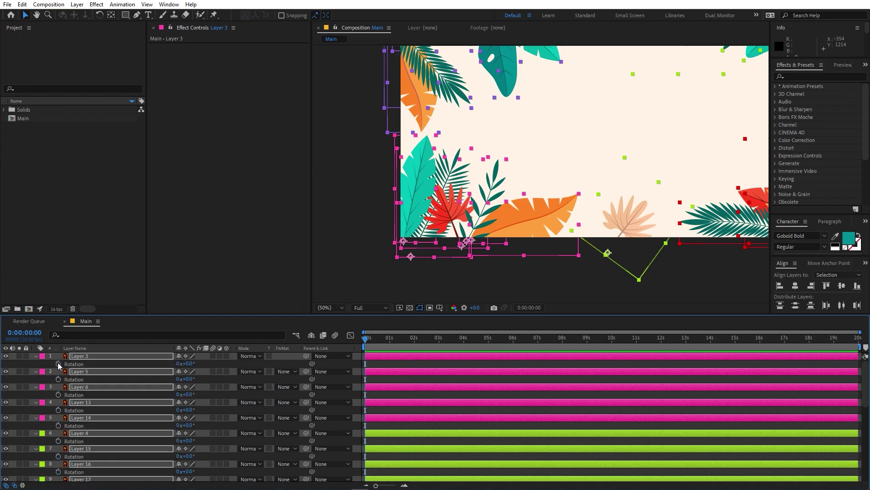
click(58, 363)
drag(367, 366, 399, 366)
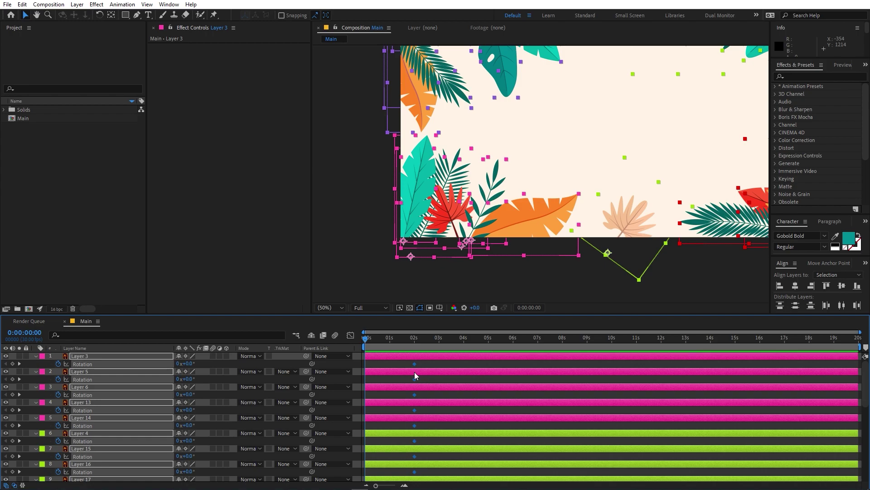
click(434, 366)
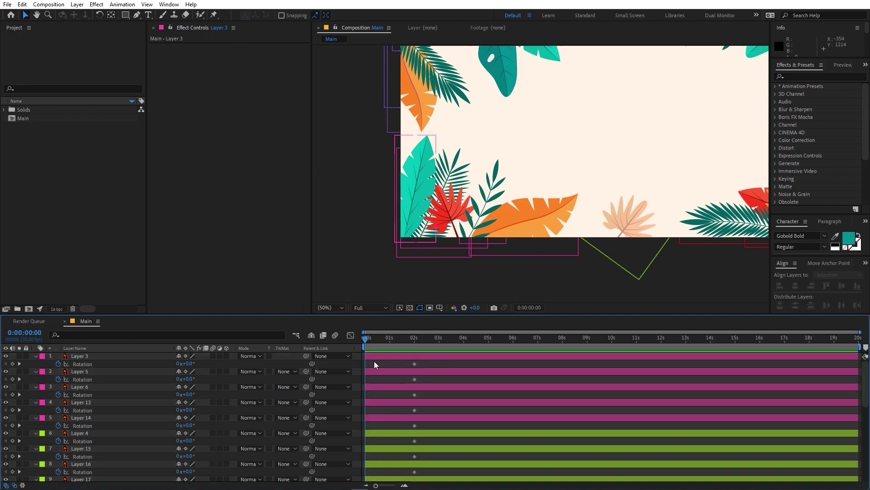
Rotate Layer 3 out of frame at 0 seconds by setting its Rotation to about 108.2°.
click(331, 307)
click(341, 327)
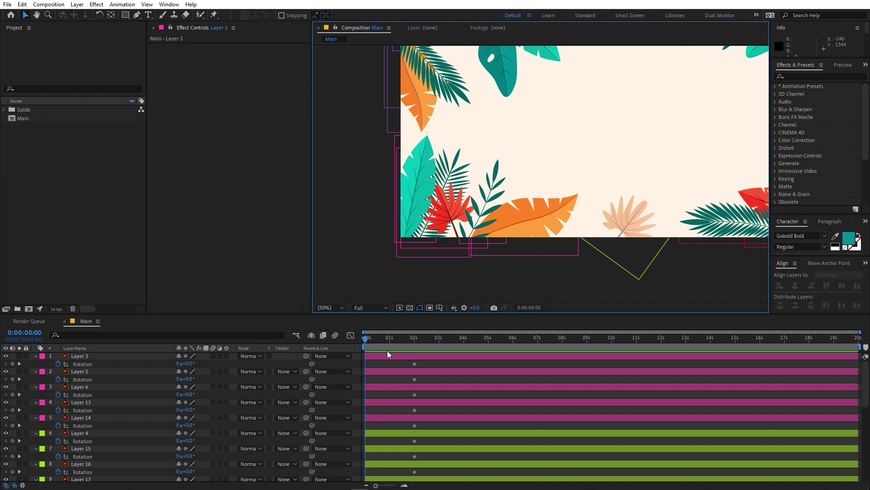
key(h)
drag(413, 232, 378, 260)
key(alt+slash)
key(v)
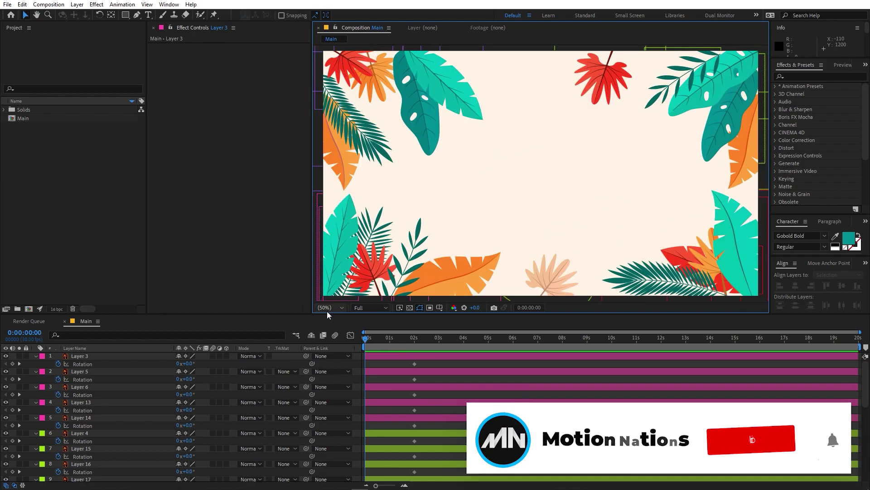
click(91, 356)
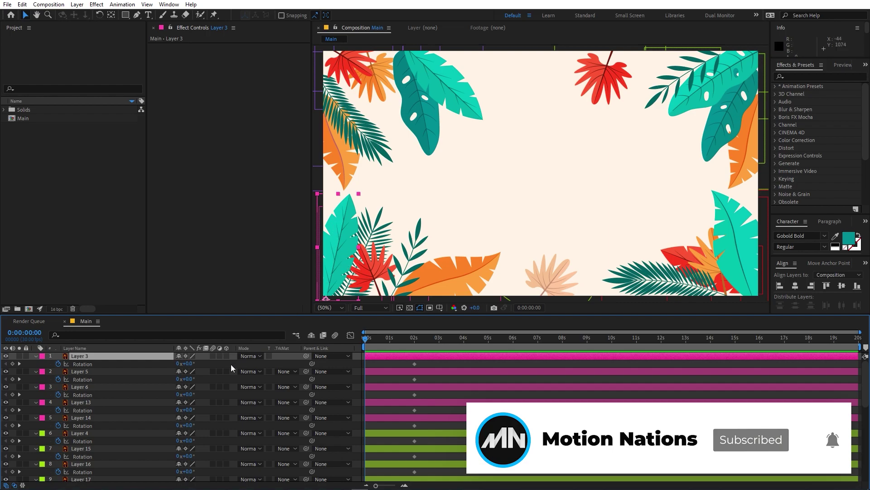
drag(185, 363, 519, 355)
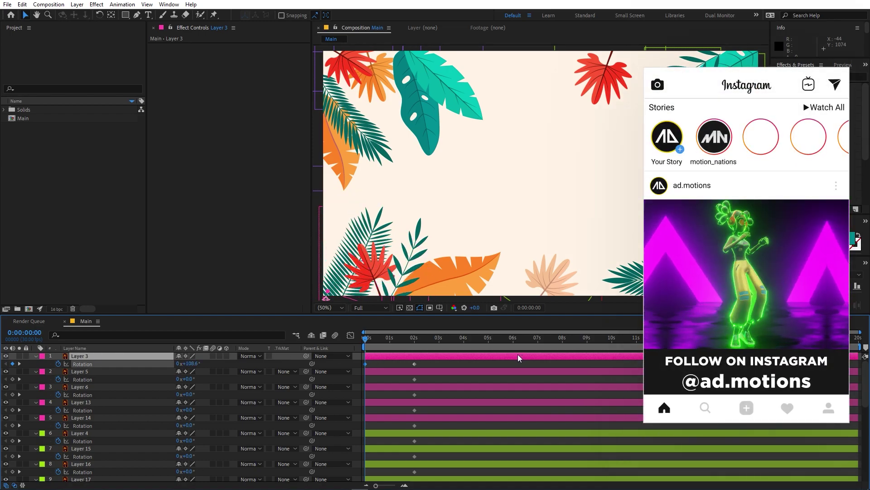
Set the Rotation at 0 seconds to about 102° for Layer 5 and about -105.6° for Layer 6.
click(103, 371)
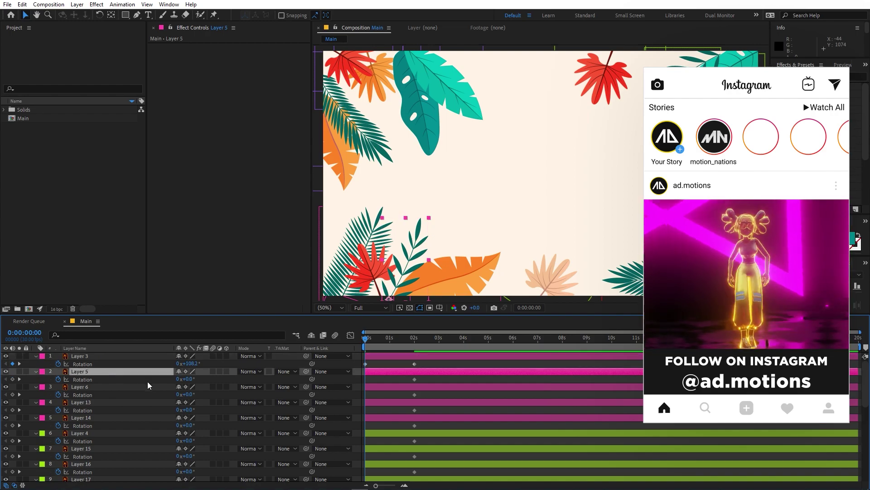
drag(187, 379, 542, 429)
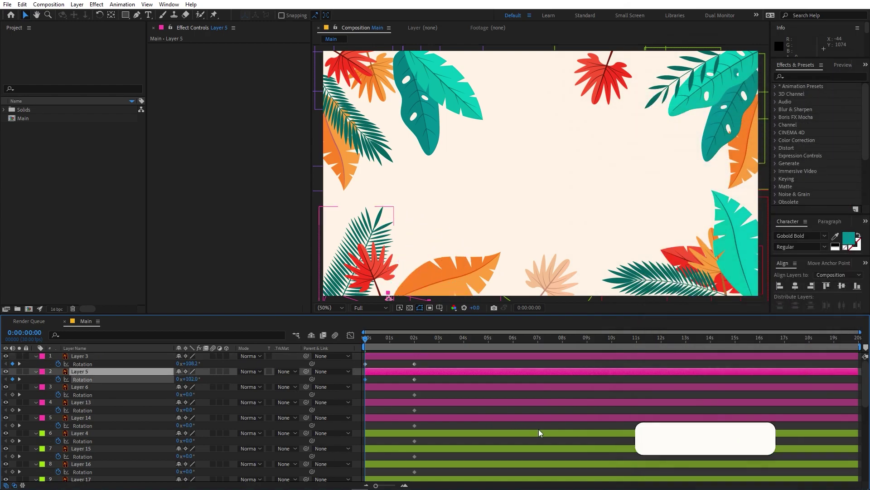
click(96, 388)
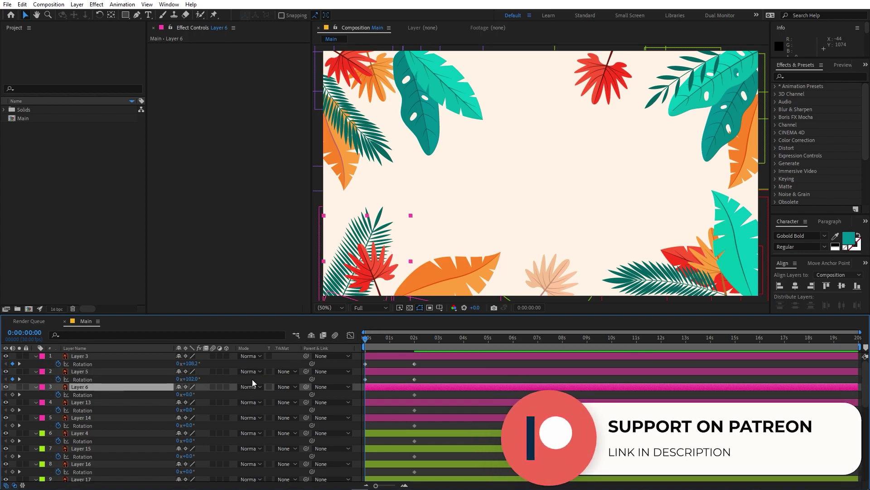
drag(190, 394, 81, 396)
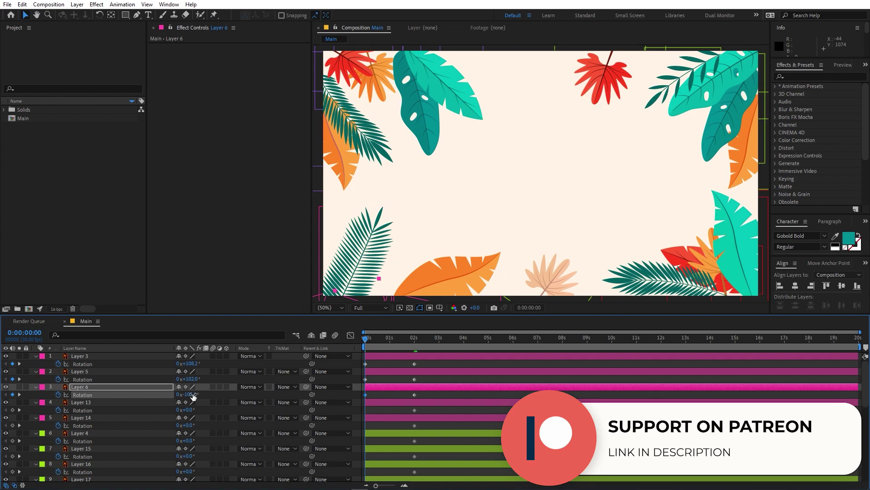
Set the Rotation at 0 seconds to about 57.3° for Layer 13 and about 79.1° for Layer 14.
click(101, 403)
drag(190, 409, 254, 411)
drag(199, 425, 244, 426)
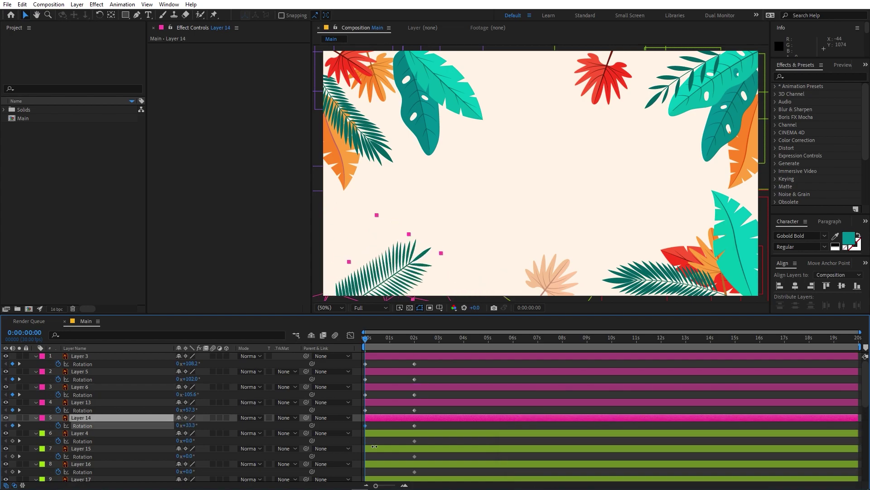
Set the Rotation at 0 seconds to about 116.5° for Layer 4 and about 47° for Layer 15.
scroll(117, 410, down, 3)
click(107, 388)
drag(187, 394, 733, 411)
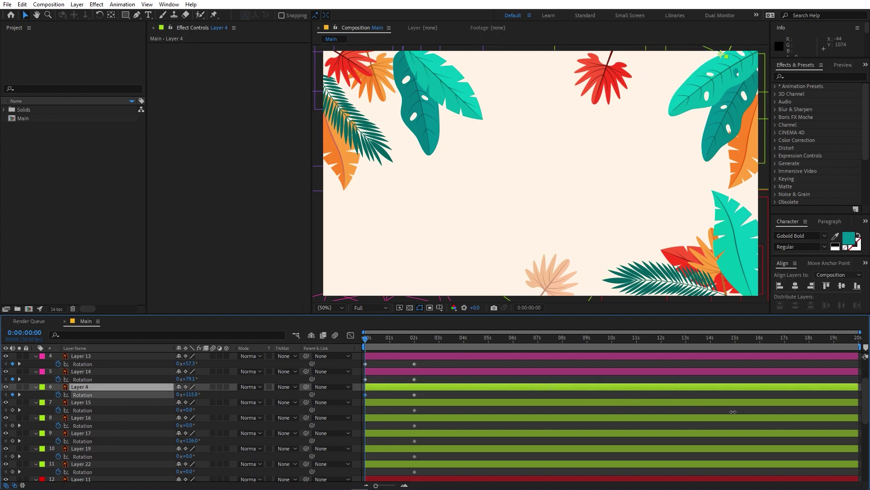
click(717, 51)
drag(717, 51, 716, 49)
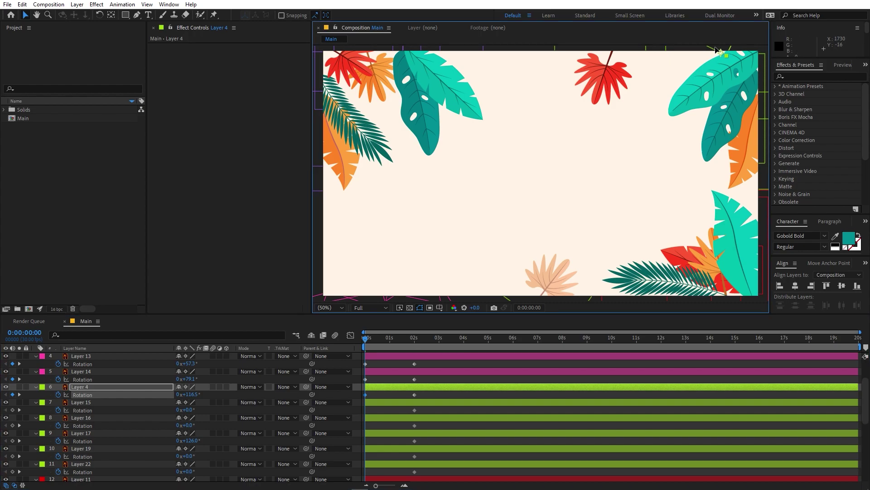
drag(183, 409, 189, 455)
Rotate the remaining leaf layers out of frame at 0 seconds, including Layer 21 to -124°, Layer 10 to -144° and Layer 23 to -103°.
scroll(189, 457, down, 5)
scroll(184, 431, down, 5)
drag(180, 423, 188, 424)
drag(183, 454, 190, 469)
scroll(366, 345, up, 10)
drag(366, 345, 340, 356)
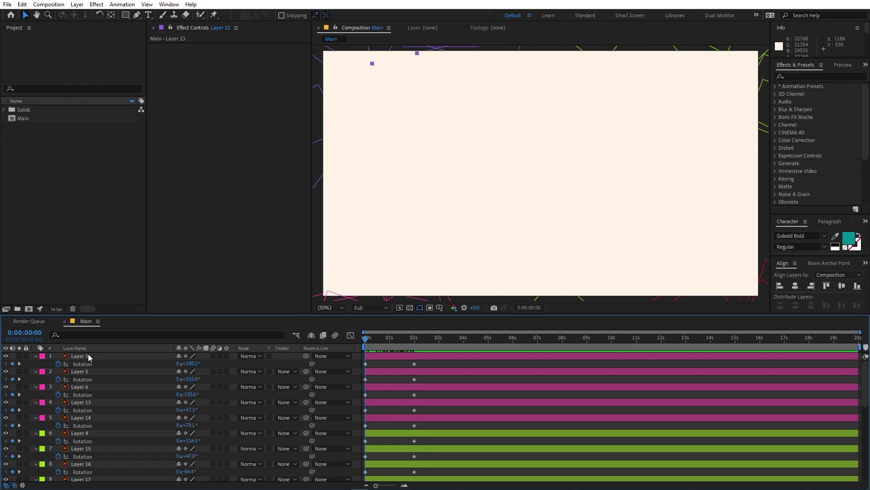
Set the Scale of all leaf layers to 0% at 0 seconds and clear the selection.
click(88, 357)
scroll(127, 402, down, 6)
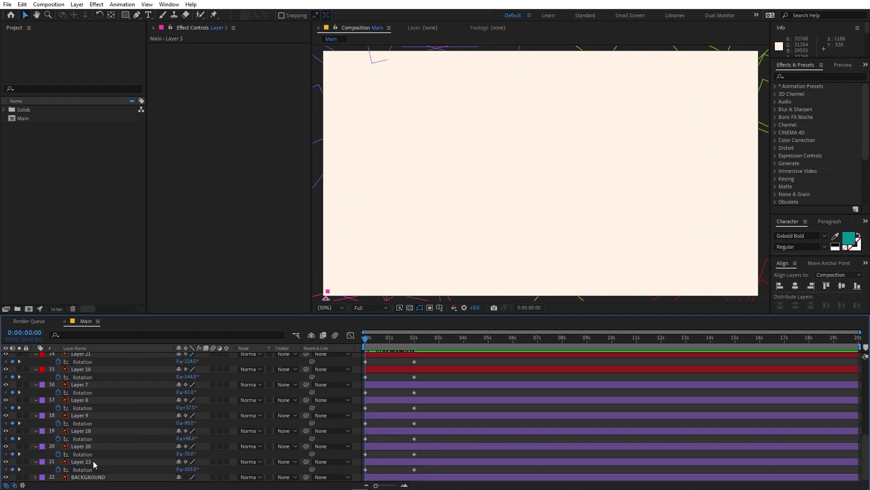
key(ctrl+a)
key(s)
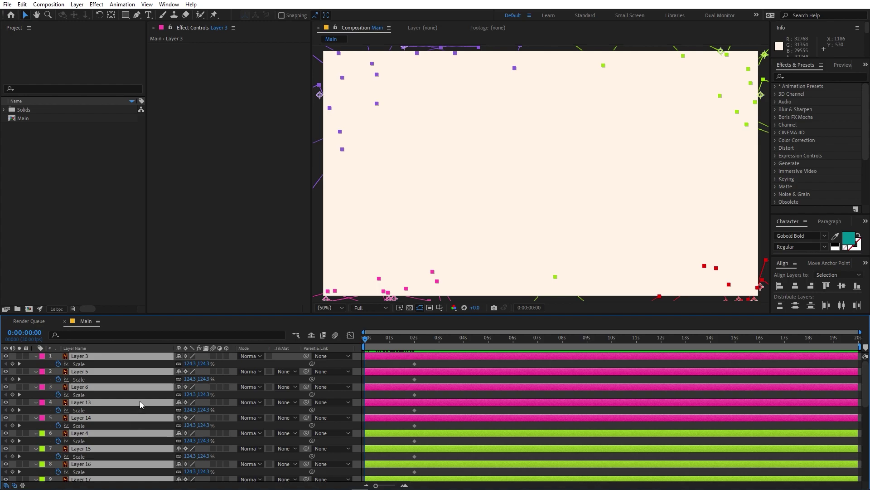
click(190, 363)
key(Return)
key(F2)
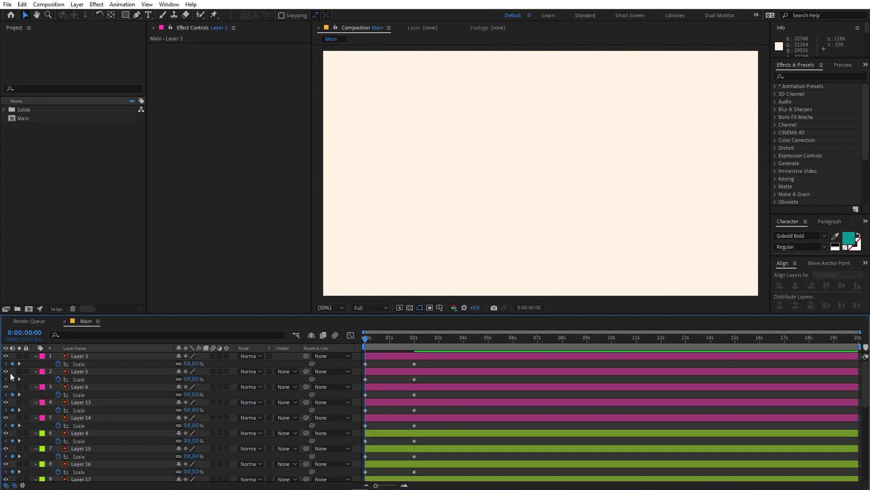
Reveal the animated properties of all layers and apply Easy Ease to every Scale and Rotation keyframe.
key(u)
key(u)
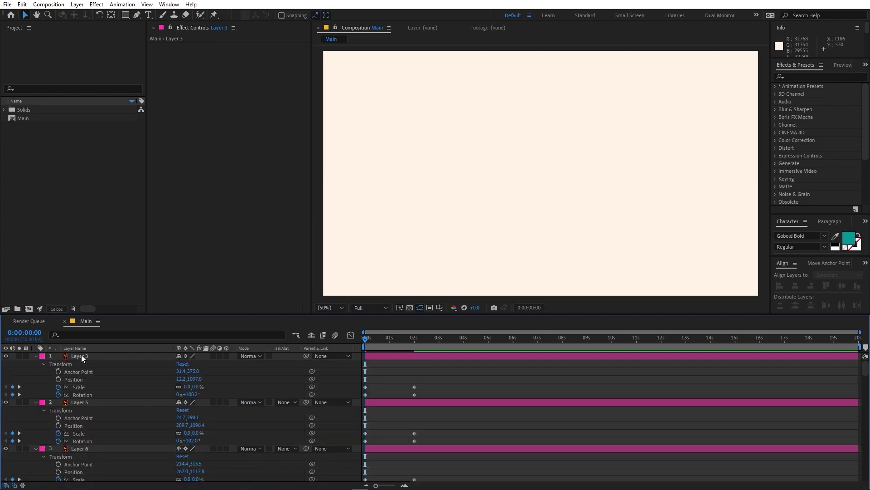
drag(515, 377, 313, 455)
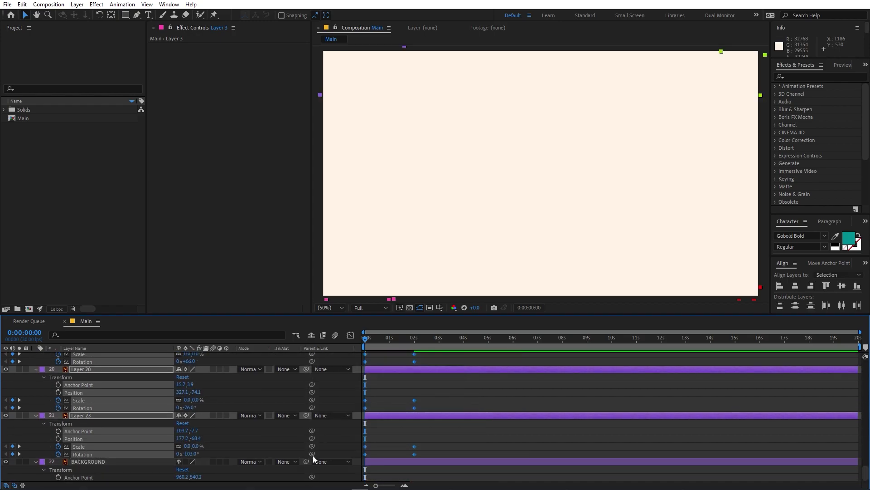
right_click(415, 445)
mouse_move(461, 440)
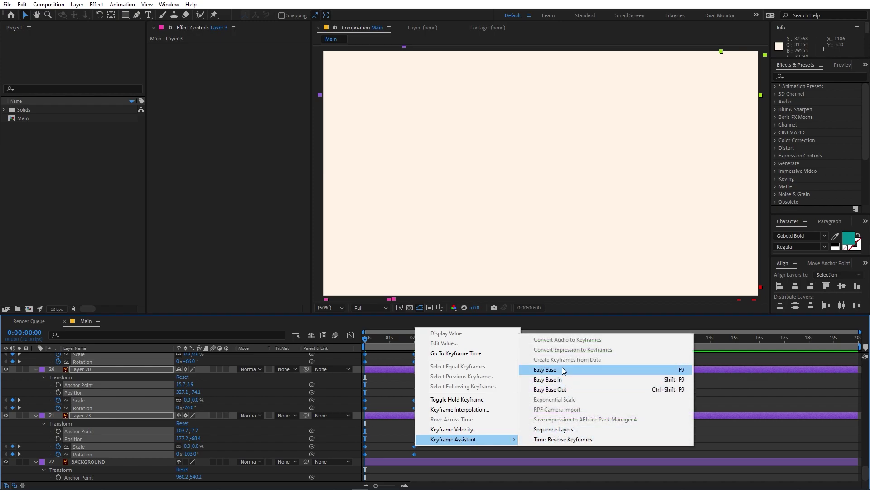
click(533, 368)
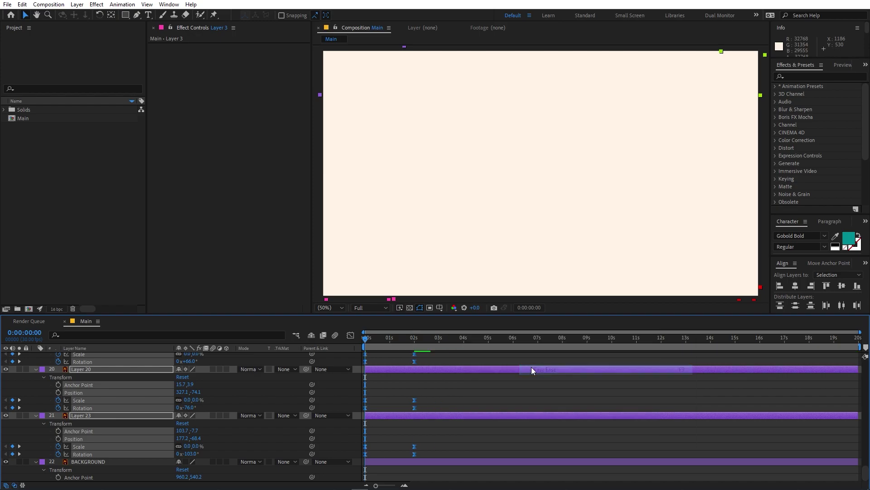
Reshape the speed graph of all leaf Scale and Rotation keyframes so speed peaks at about 0.4 seconds with a long ease-out to 2 seconds.
click(350, 336)
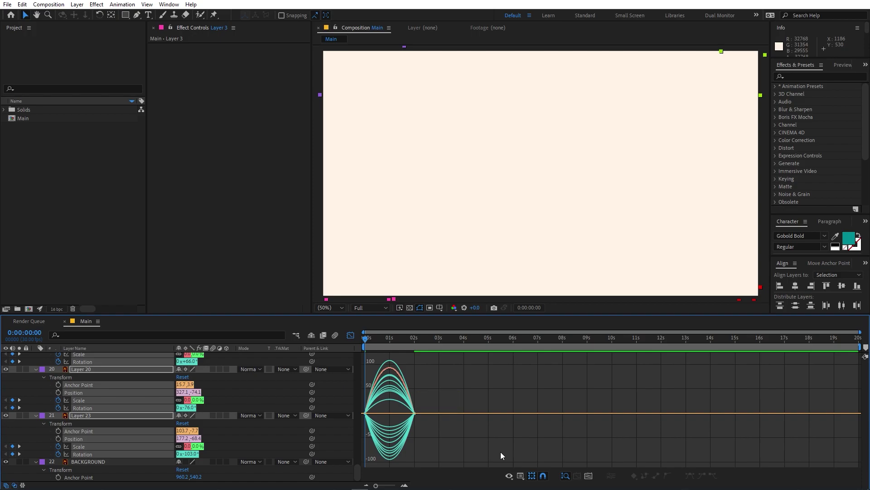
click(520, 476)
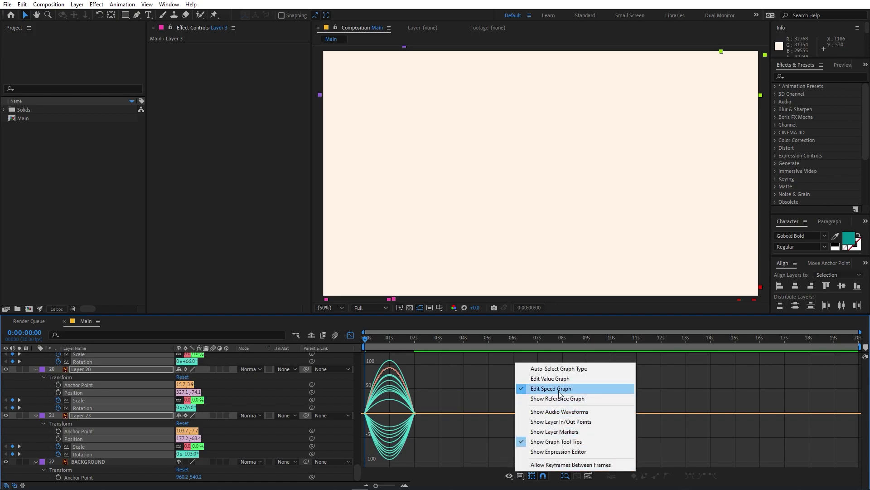
drag(432, 399, 390, 420)
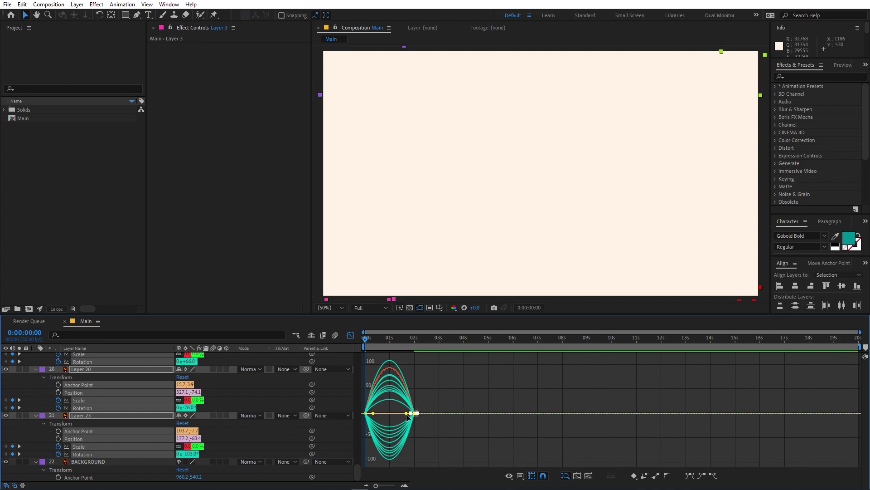
drag(377, 414, 375, 414)
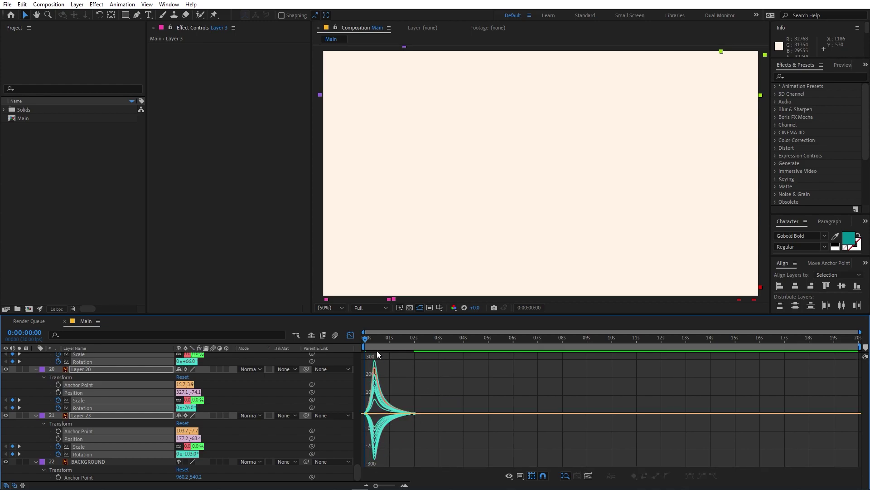
click(351, 335)
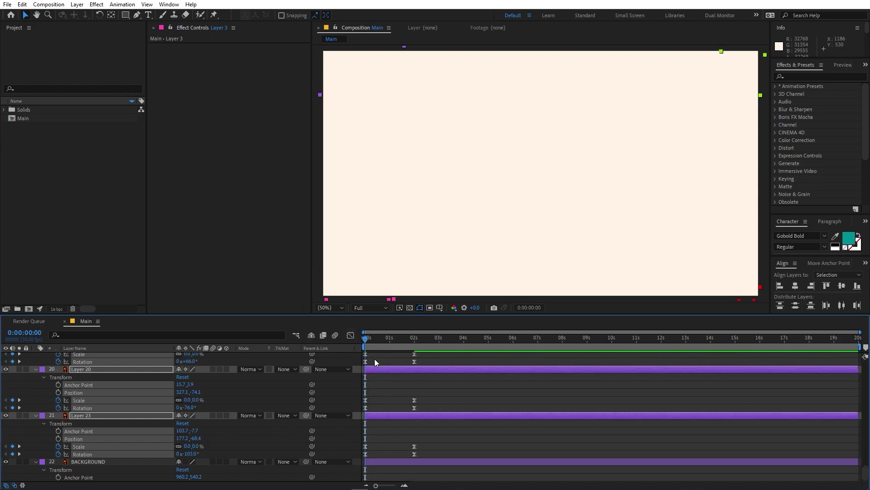
Collapse the properties of all layers, including BACKGROUND, and clear the selection.
key(ctrl+grave)
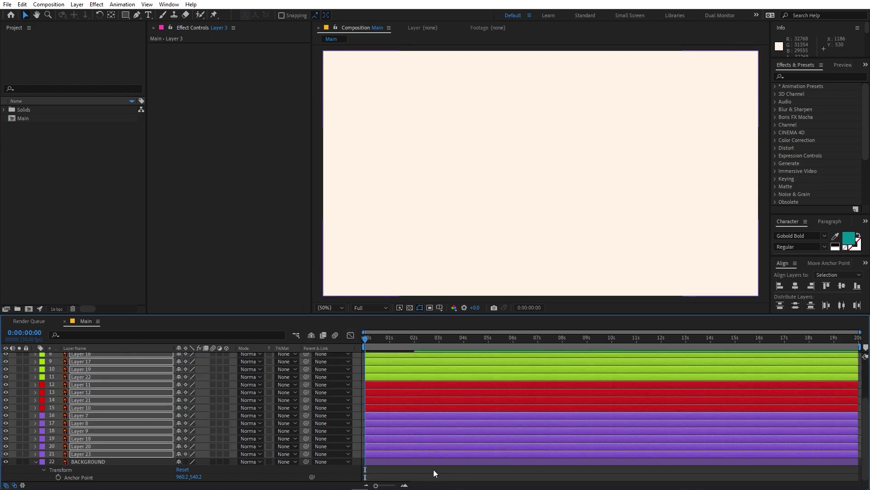
click(433, 469)
click(36, 462)
Preview the leaves growing and rotating into frame from the start of the composition.
key(space)
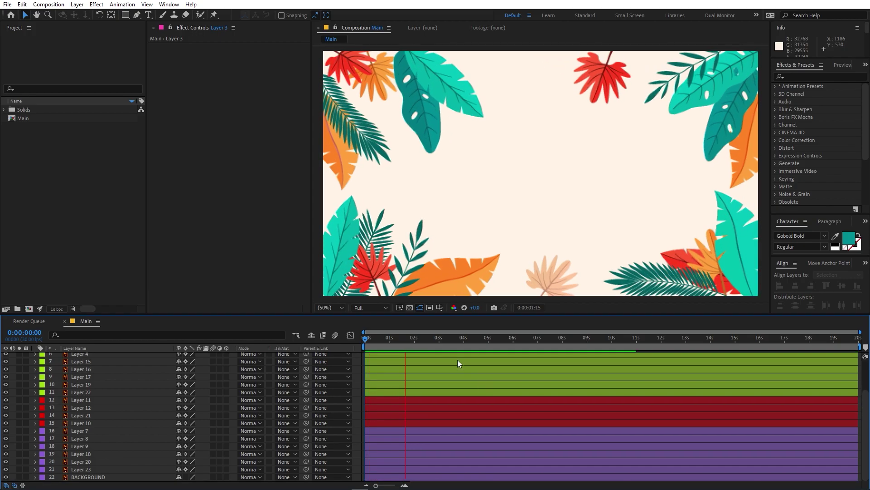
key(space)
key(space)
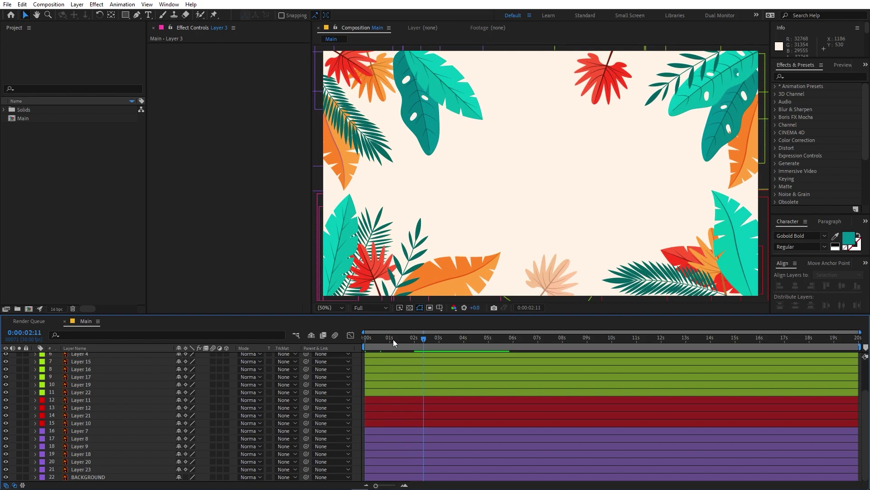
key(space)
key(space)
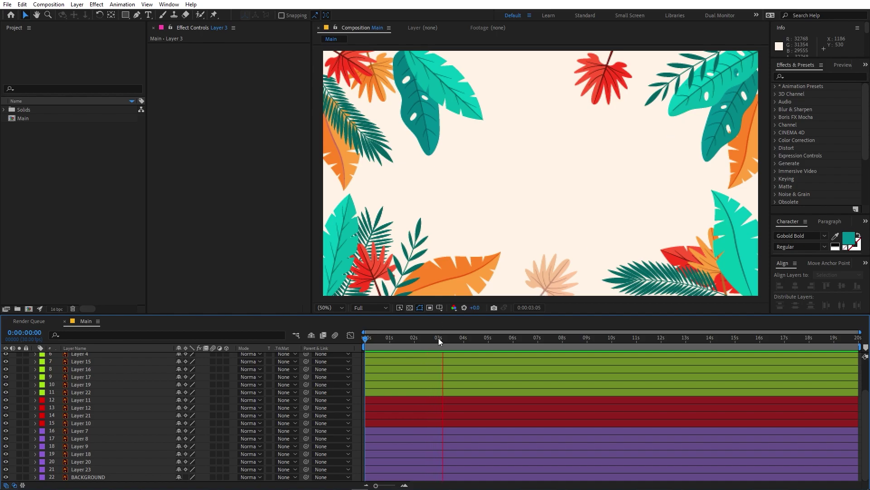
key(space)
Reveal Layer 3's Rotation and add the expression wiggle(.2,20) to it.
scroll(488, 388, up, 3)
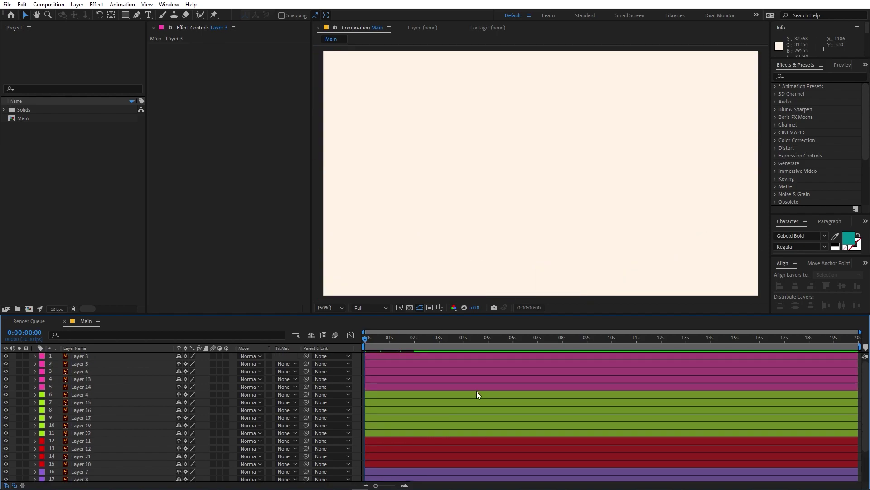
click(93, 356)
key(r)
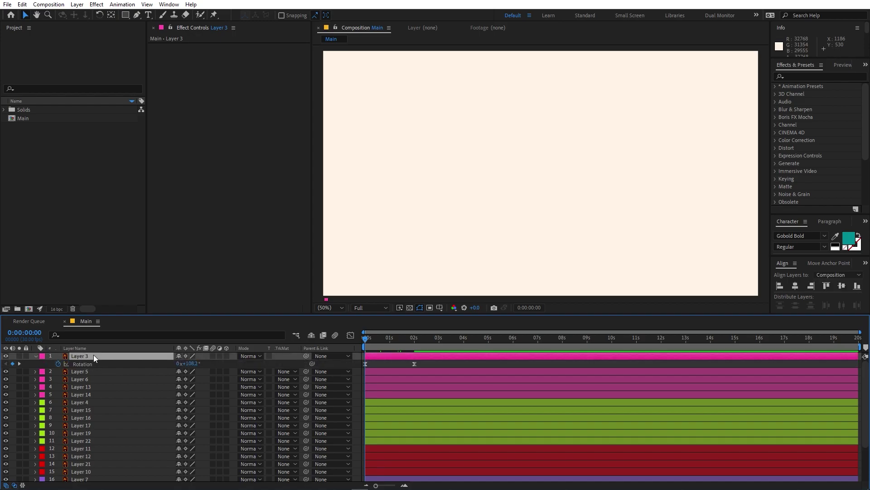
alt+click(58, 363)
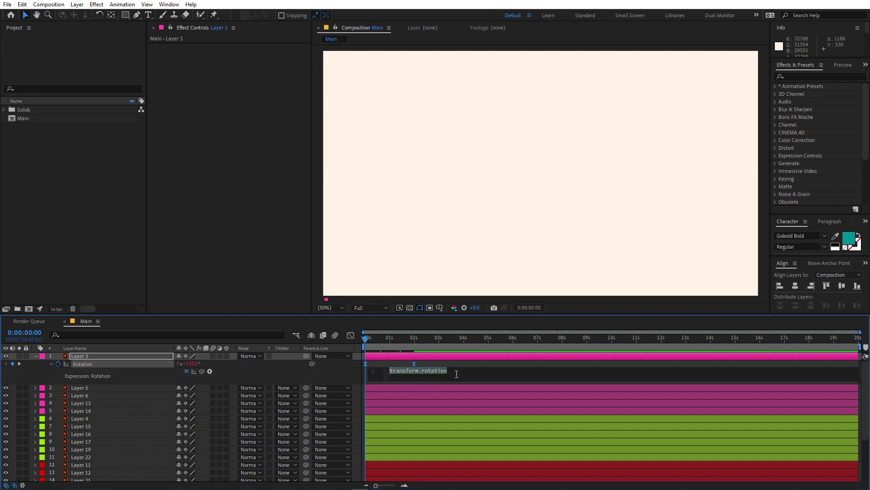
text(wiggle)
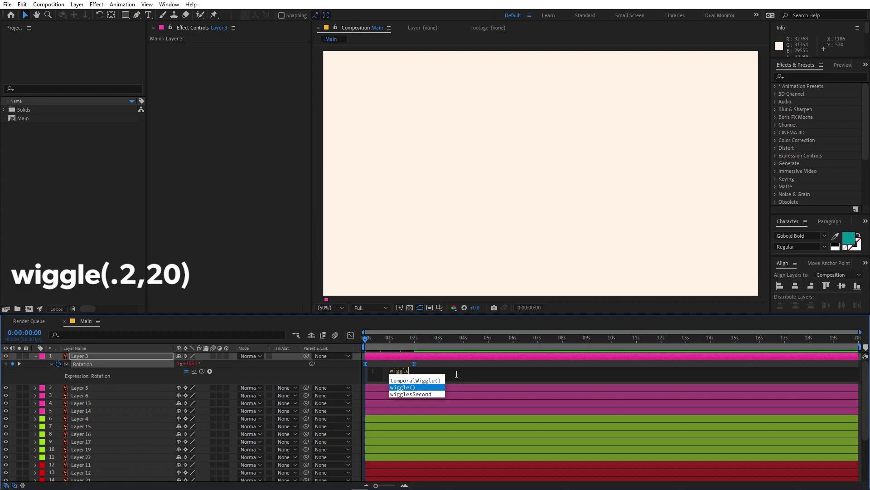
key(Return)
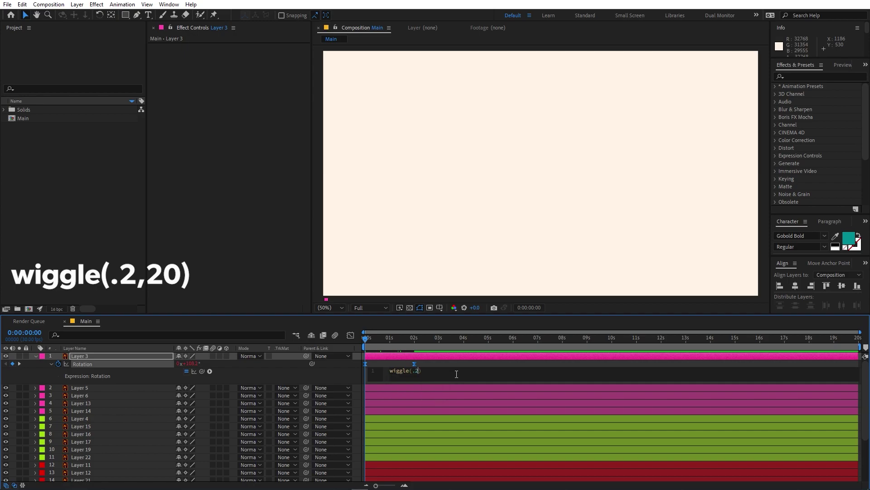
click(79, 387)
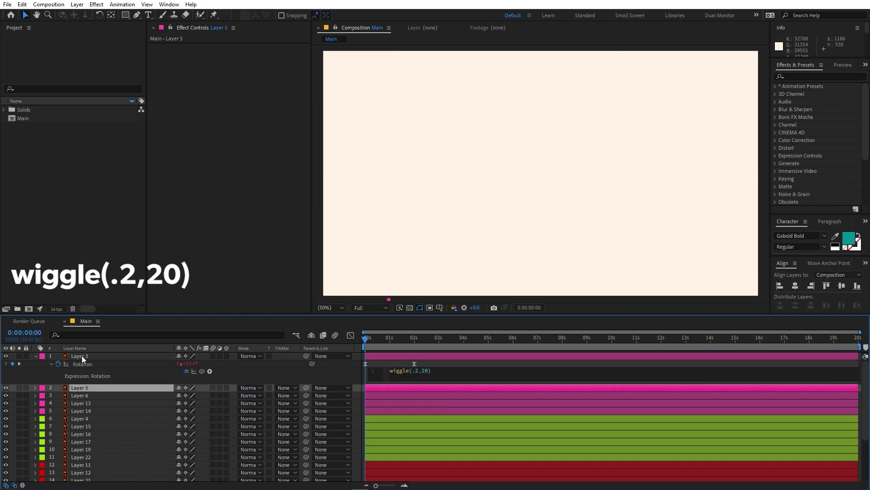
Copy only the expression from Layer 3's Rotation property.
click(85, 364)
click(21, 4)
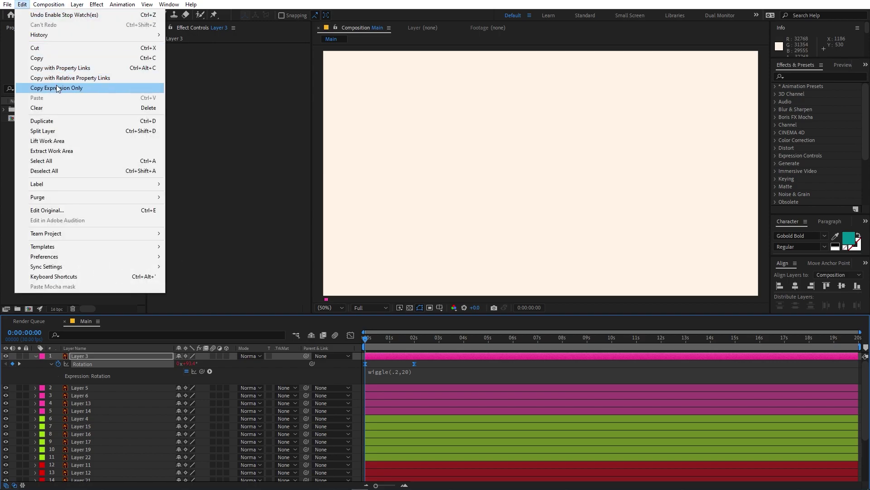
click(61, 89)
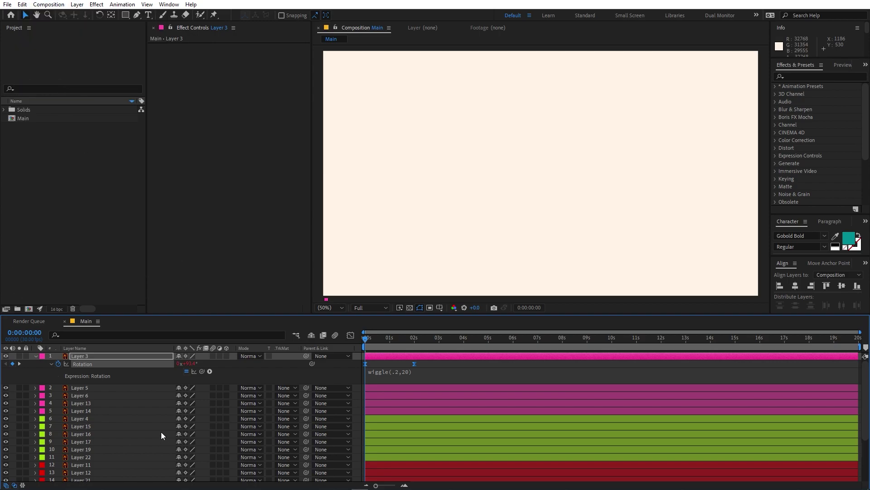
Paste the copied wiggle expression onto alternating leaf layers: 6, 14, 15, 17, 22, 12, 10, 8, 18 and 23.
click(80, 395)
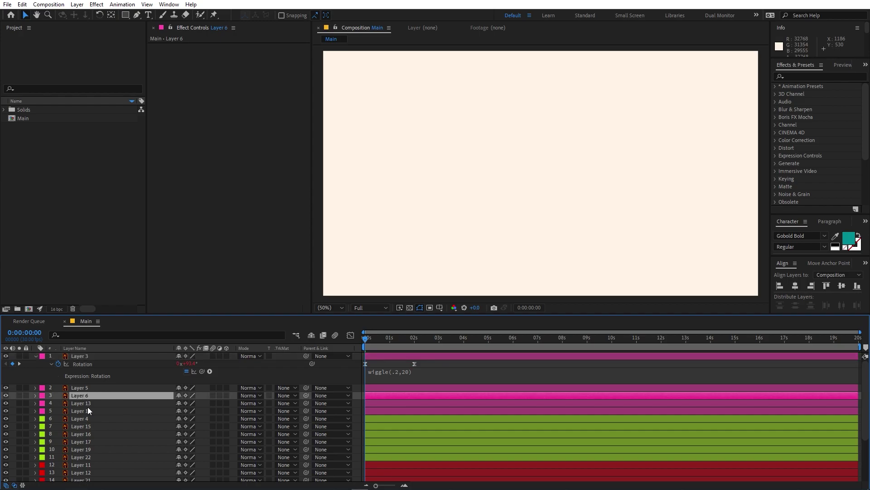
ctrl+click(86, 410)
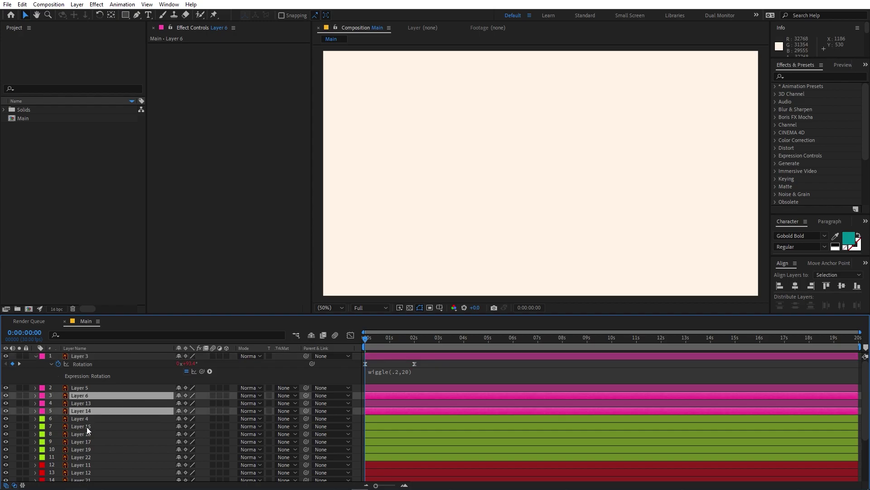
ctrl+click(86, 426)
ctrl+click(84, 441)
ctrl+click(84, 456)
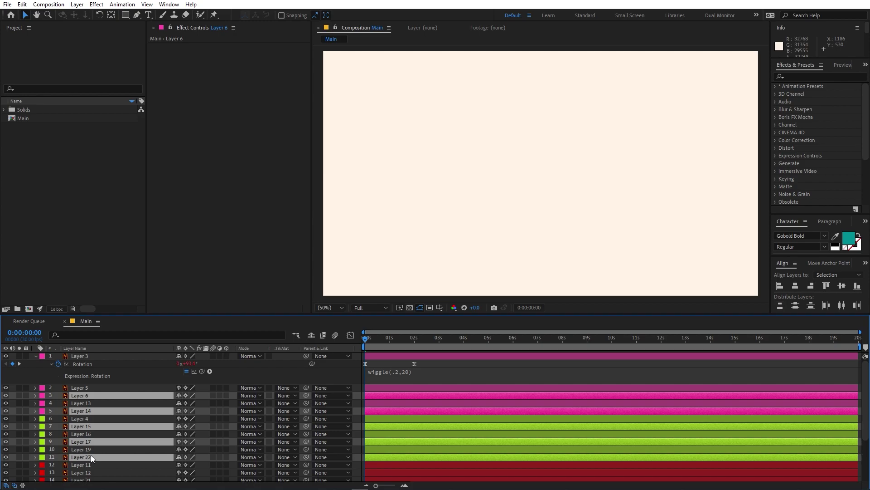
scroll(91, 455, down, 3)
ctrl+click(86, 407)
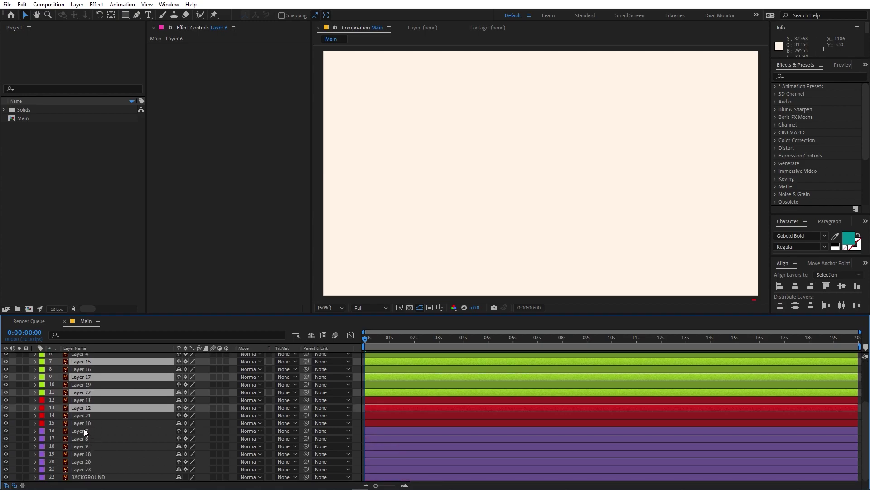
ctrl+click(85, 422)
scroll(86, 449, up, 3)
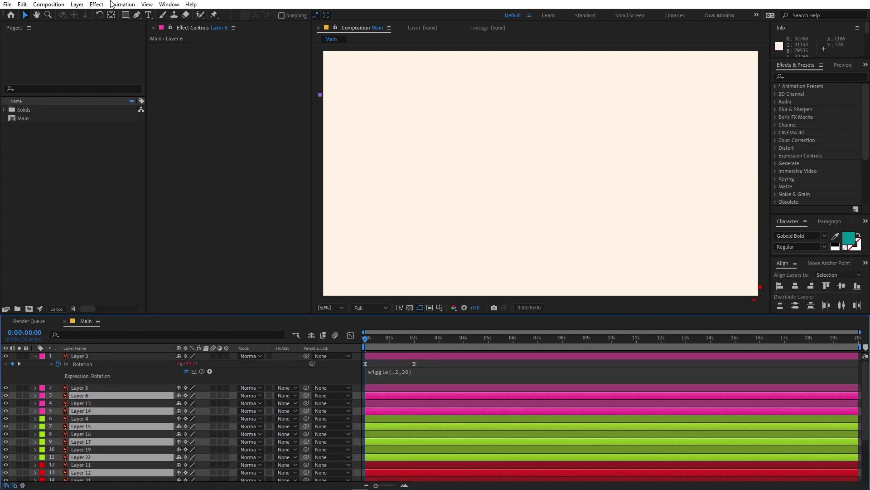
click(22, 4)
click(55, 102)
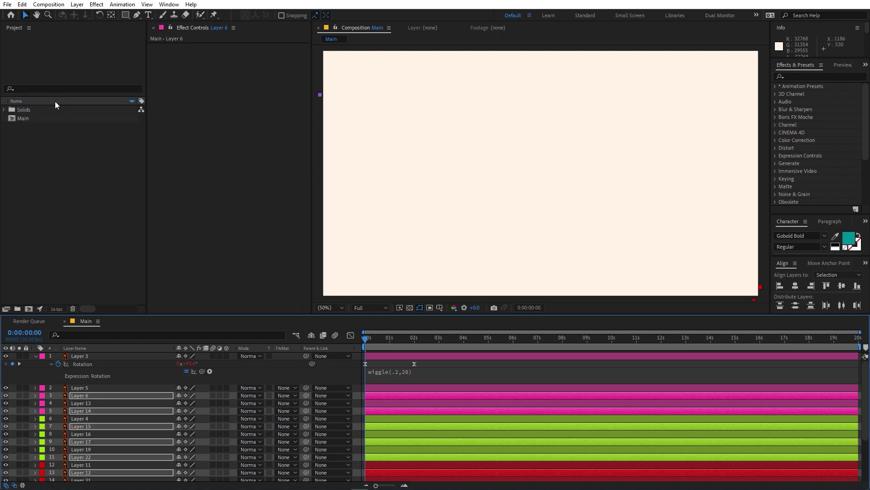
Reveal the keyframed properties of the selected layers to check their Rotation expressions, and collapse them again.
key(u)
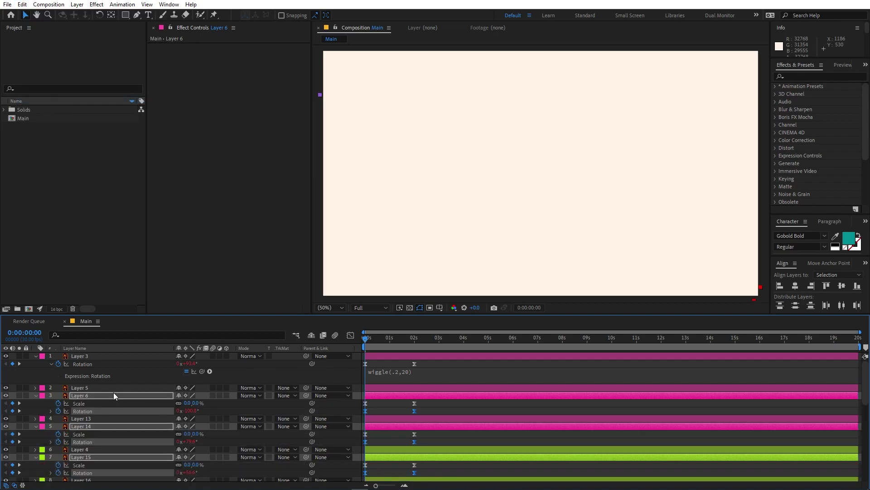
scroll(199, 411, down, 5)
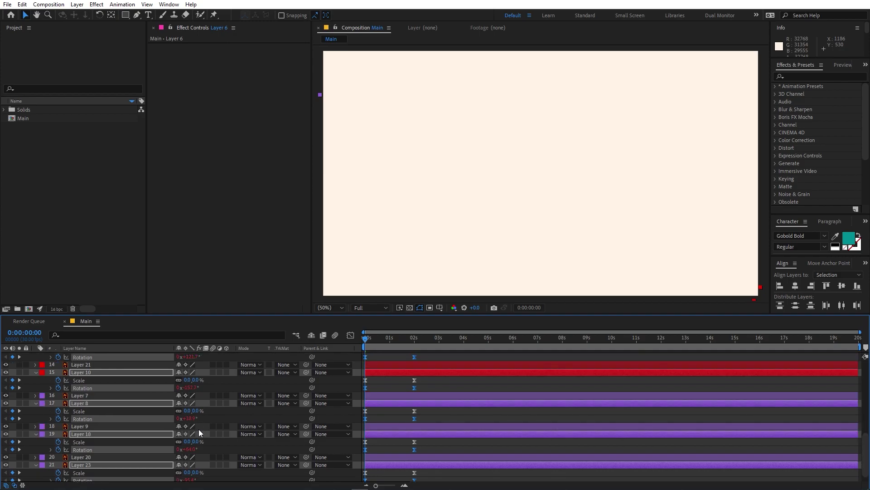
scroll(200, 463, up, 5)
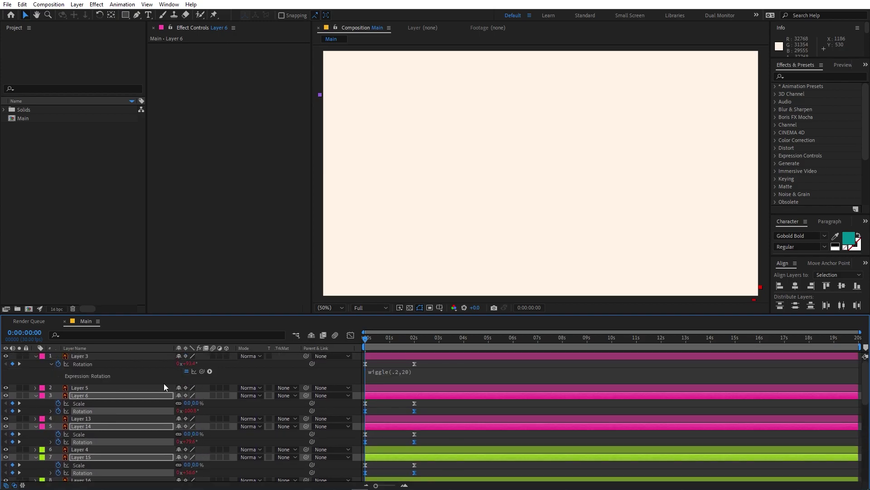
click(35, 396)
Reveal Layer 5's Rotation and add the expression wiggle(.1,25) to it.
drag(85, 391, 86, 388)
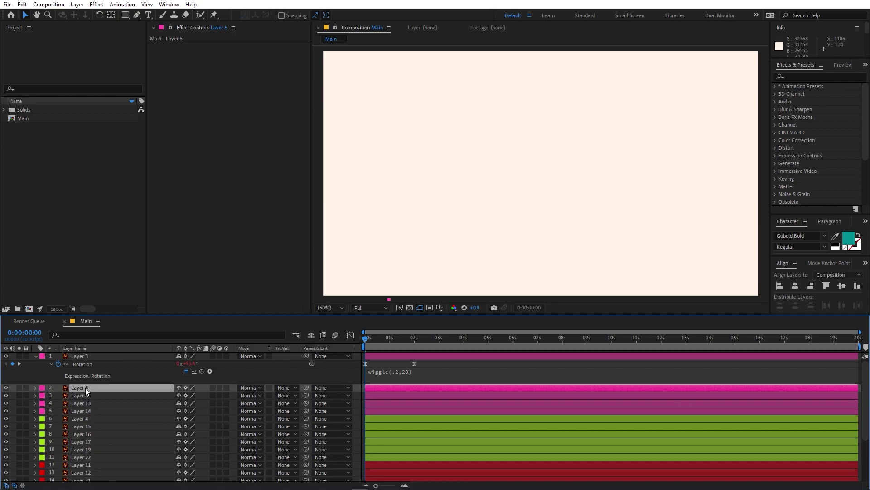
key(ctrl+z)
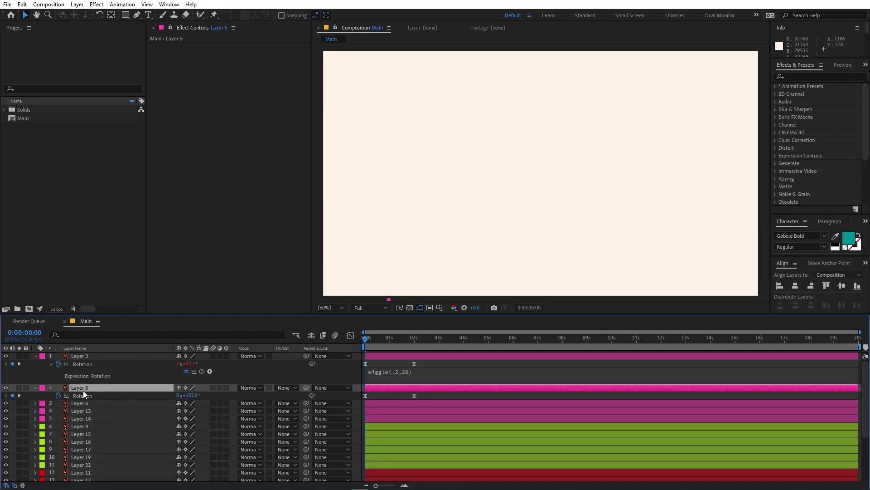
alt+click(58, 395)
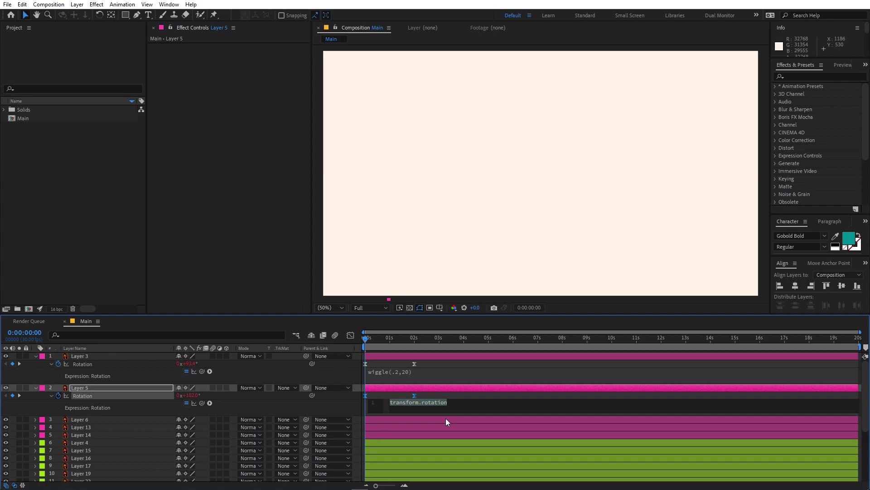
text(wigg)
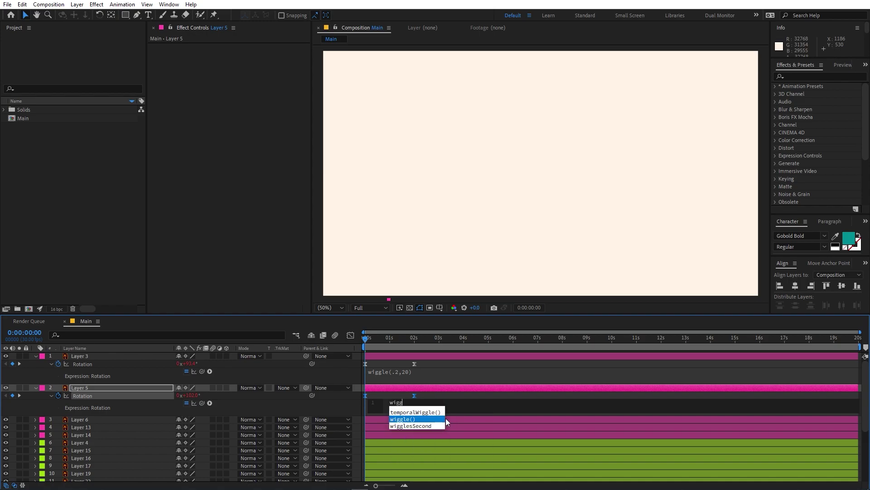
key(Return)
text(.1)
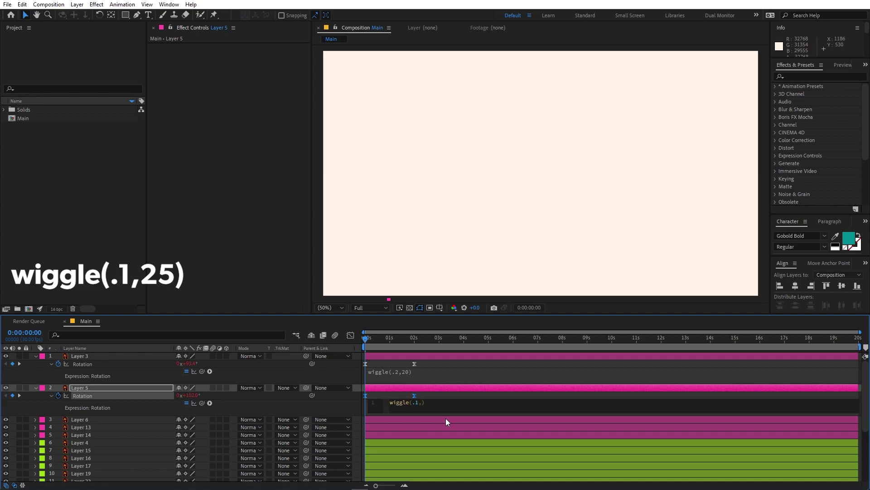
text(,25)
click(453, 407)
Copy only the expression from Layer 5's Rotation property.
click(88, 393)
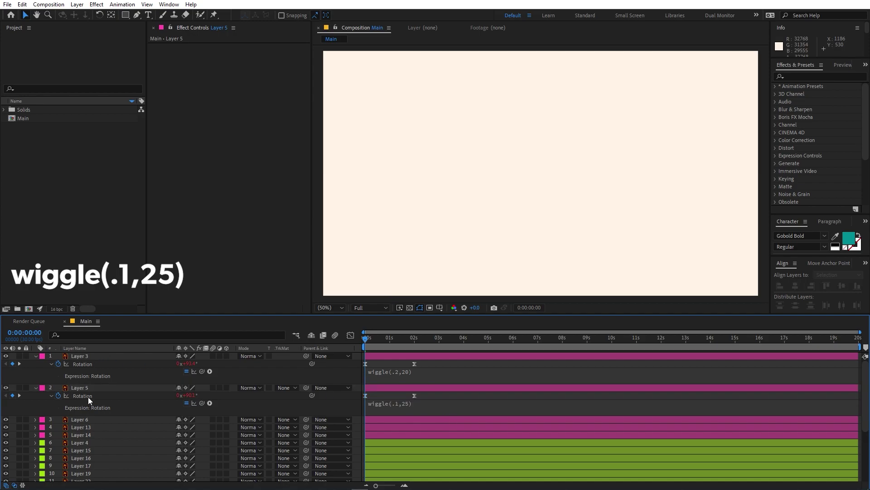
click(24, 5)
click(23, 5)
click(22, 5)
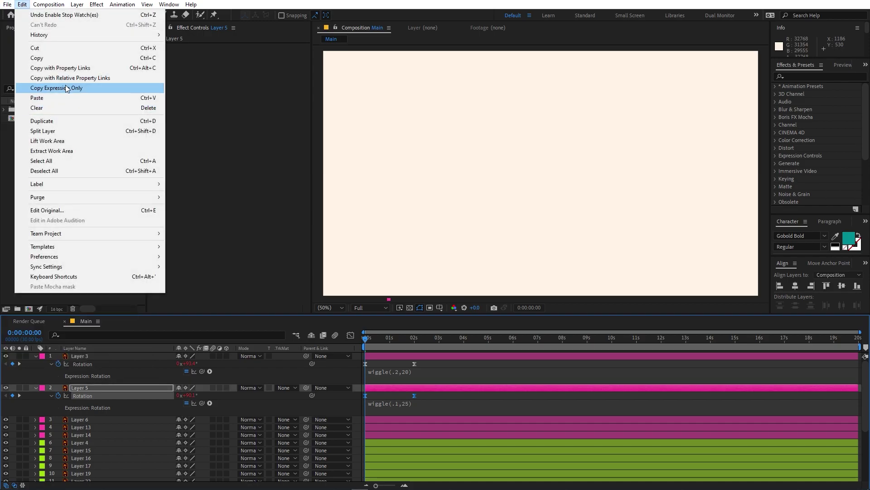
click(52, 87)
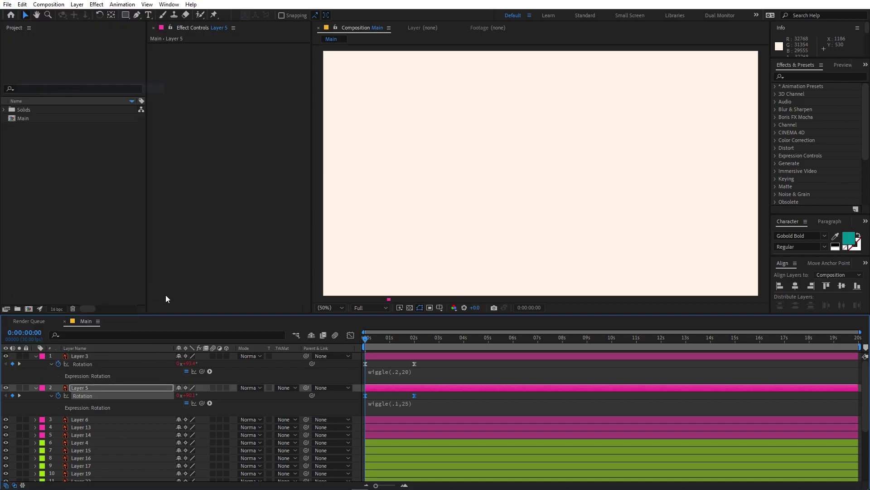
Paste the copied wiggle expression onto the remaining alternating leaf layers, including 13, 4, 16 and 19, and preview the animation.
ctrl+click(96, 428)
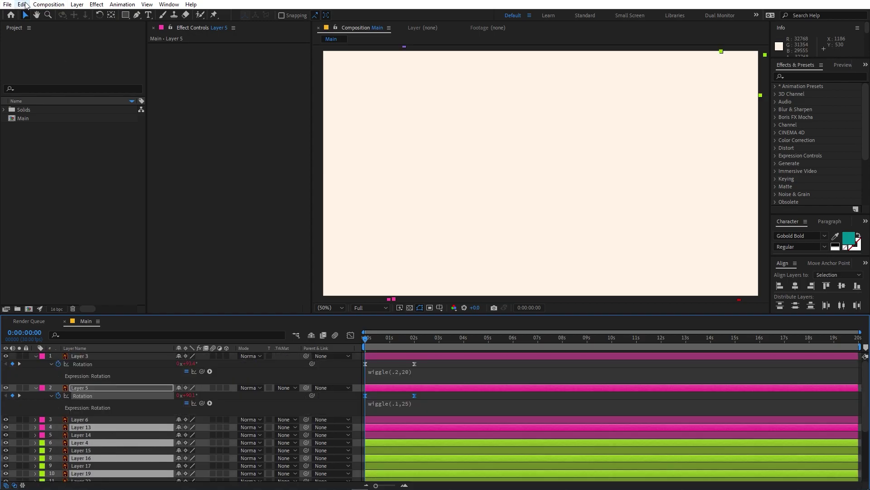
click(25, 5)
click(136, 98)
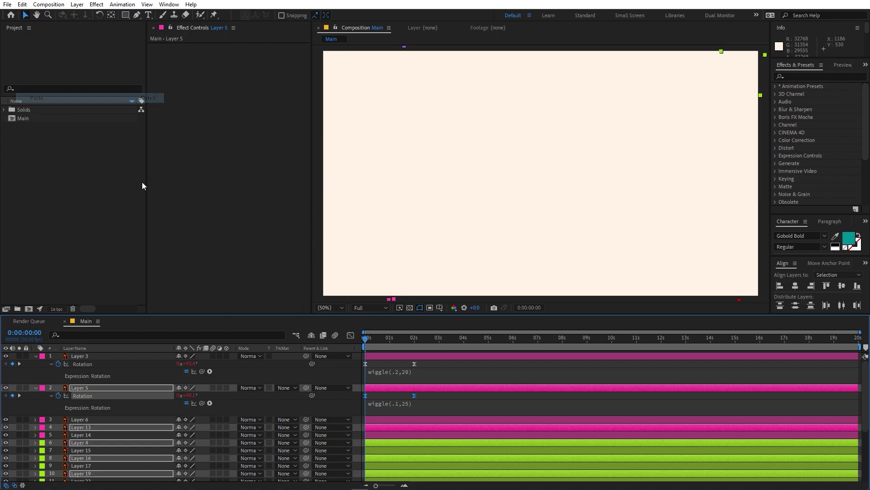
key(ctrl+shift+a)
key(space)
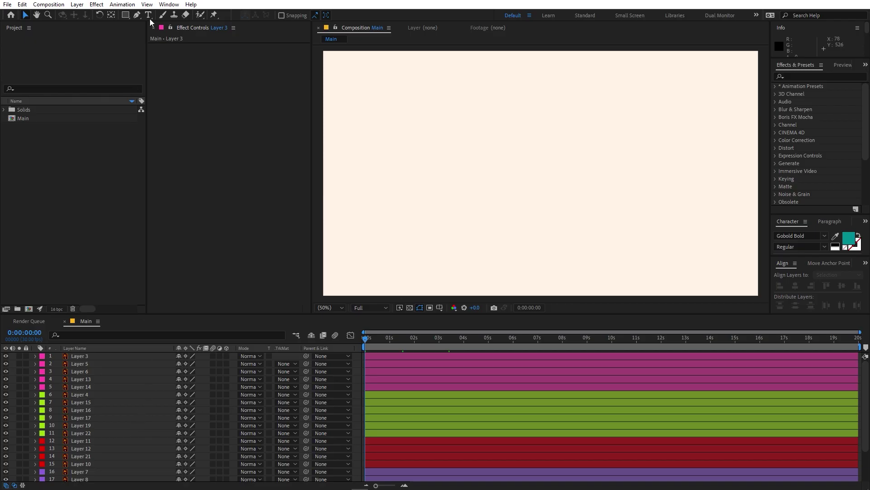
Create a text layer reading SUMMER VIBES near the middle of the composition.
click(149, 15)
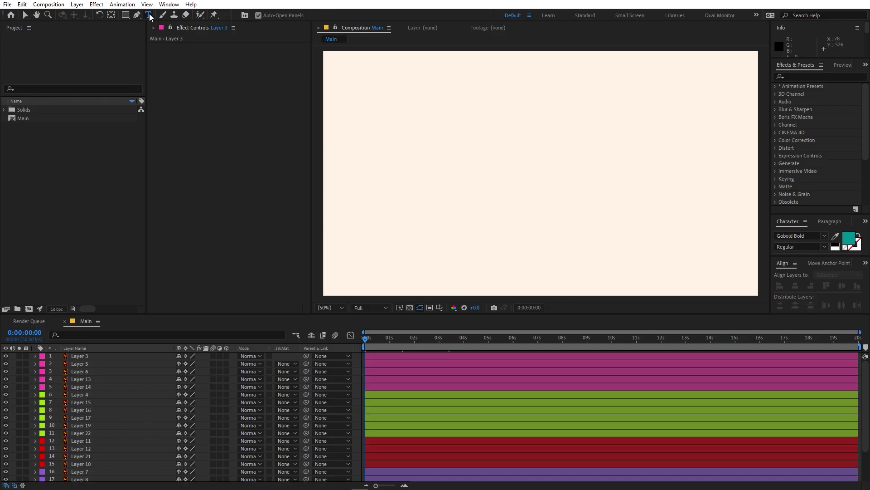
click(504, 164)
text(SU)
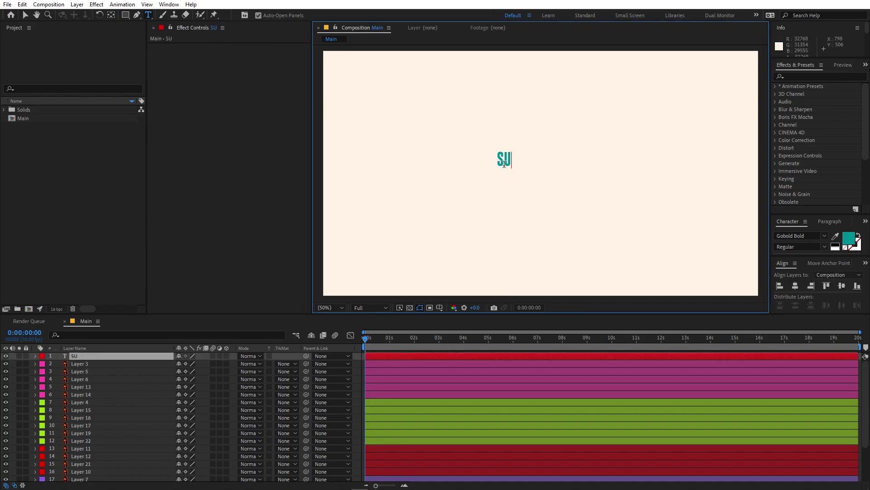
text(MMER VIBES)
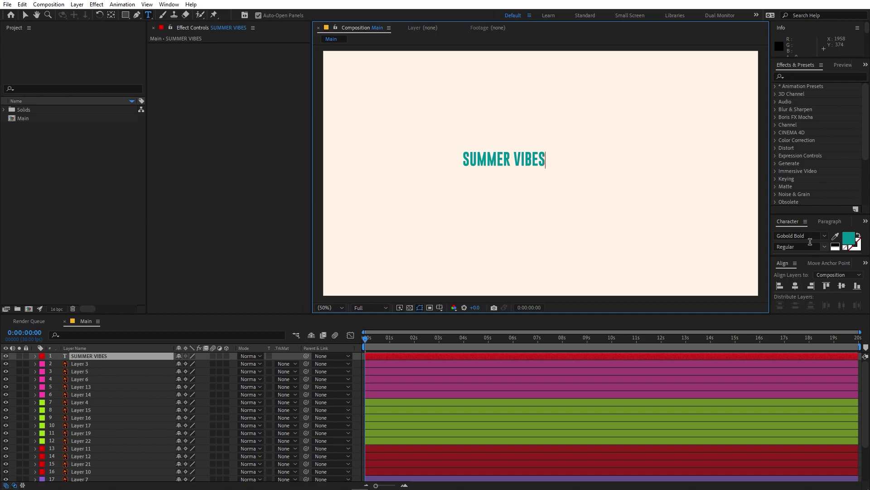
Align the SUMMER VIBES text to the horizontal and vertical center of the composition.
triple_click(497, 164)
click(796, 287)
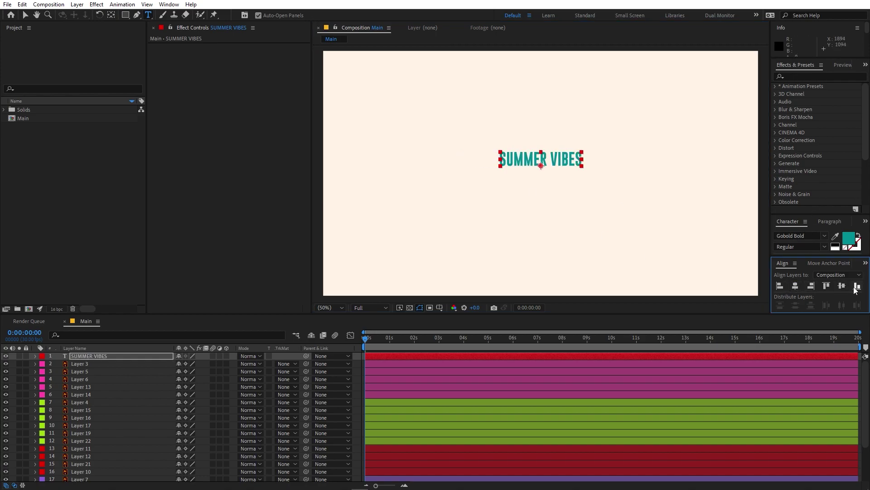
click(841, 286)
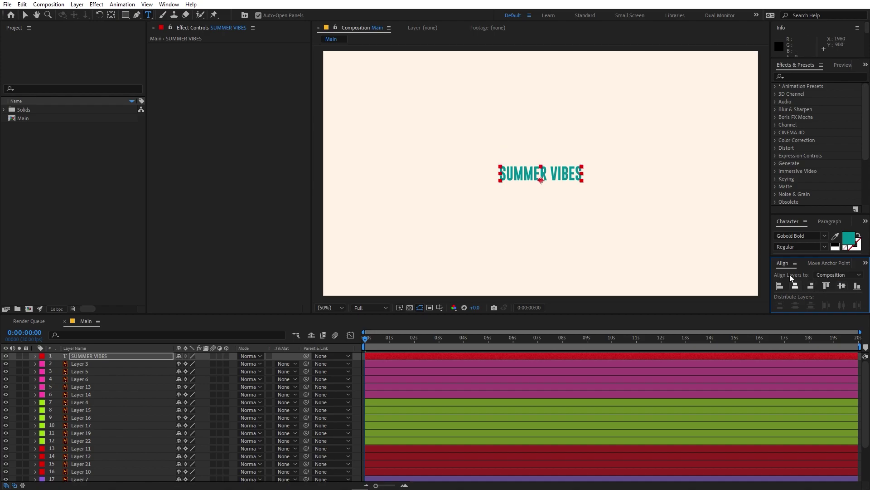
click(169, 4)
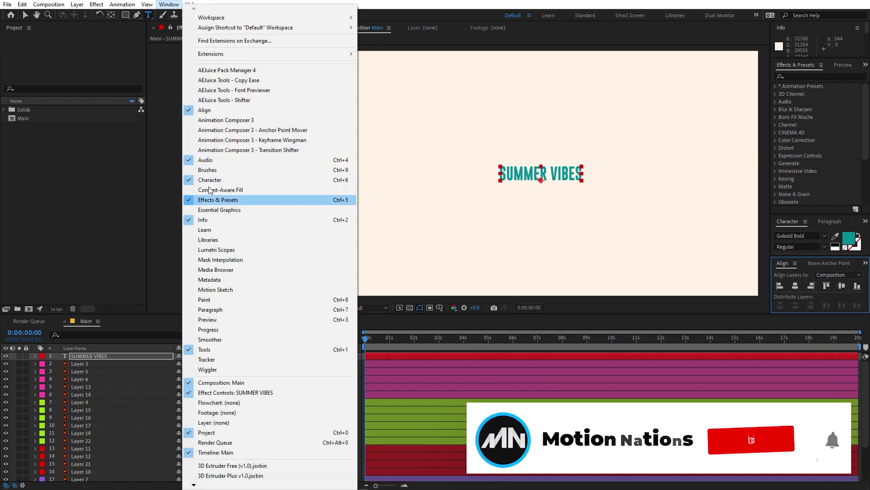
click(210, 112)
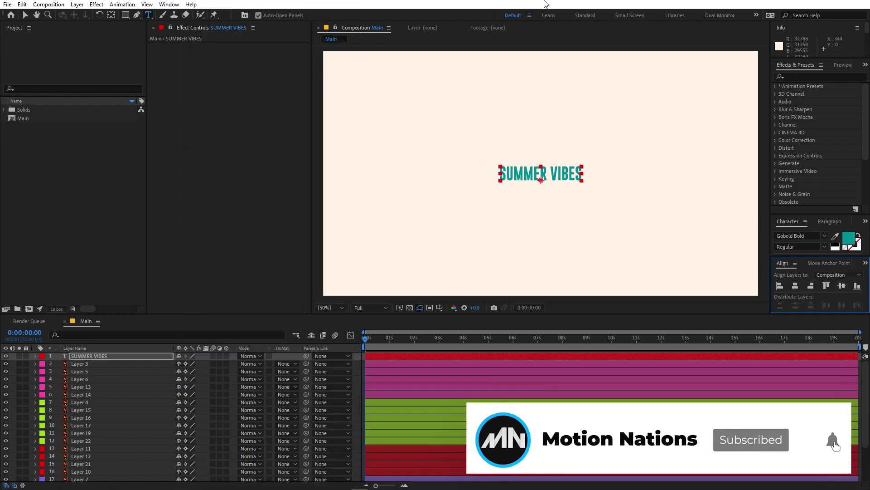
Center the SUMMER VIBES layer's anchor point on the text and set the layer's Scale to 254%.
click(83, 356)
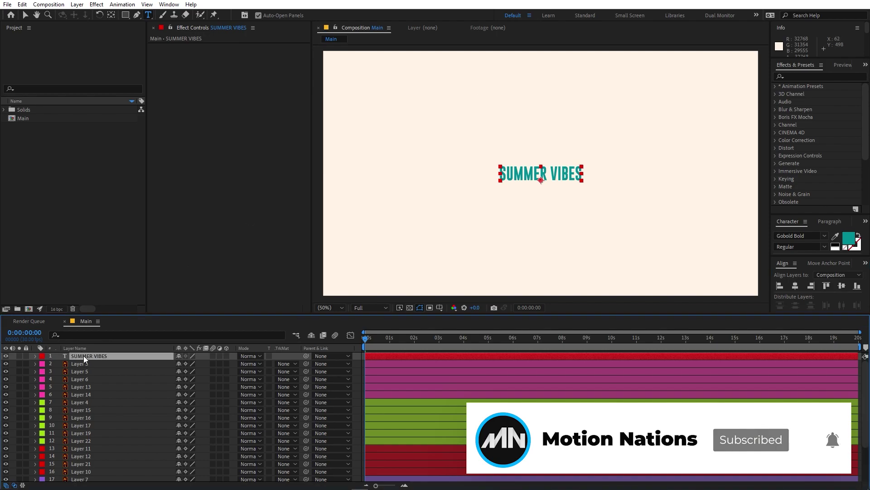
click(111, 15)
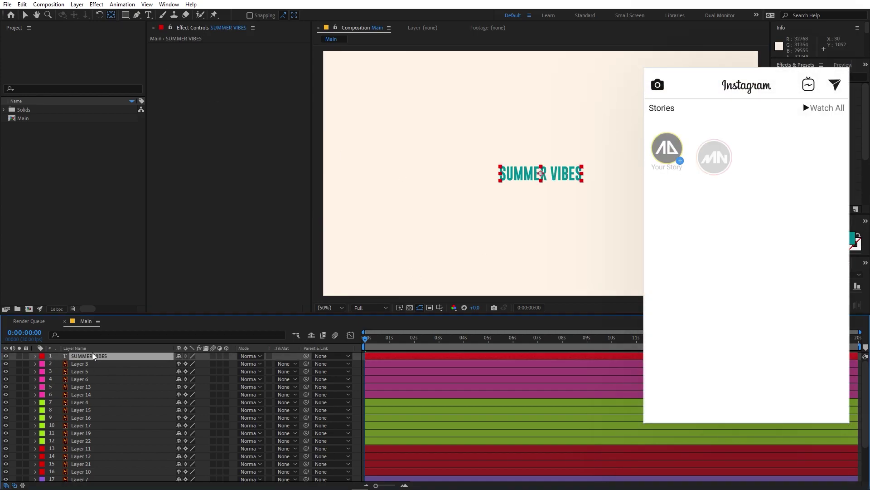
key(s)
drag(190, 364, 272, 367)
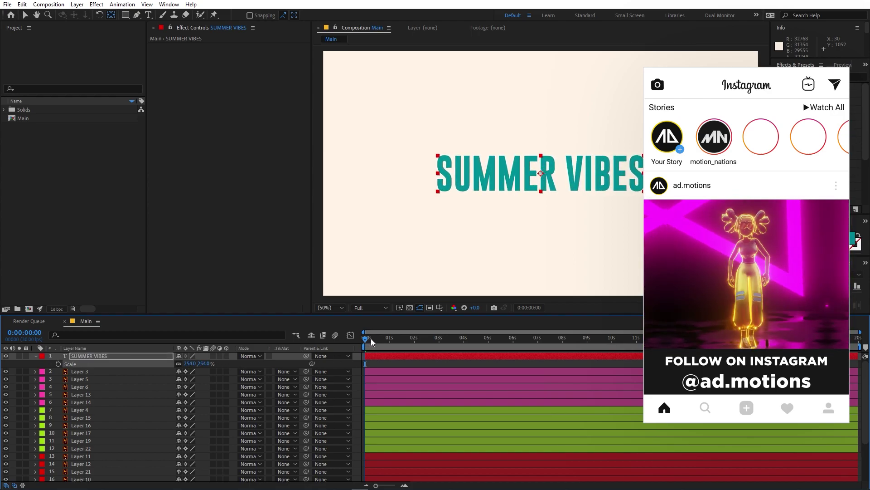
Go to 0:00:02:09 and apply the Roughen Edges effect to the SUMMER VIBES layer.
click(419, 347)
drag(420, 349, 421, 347)
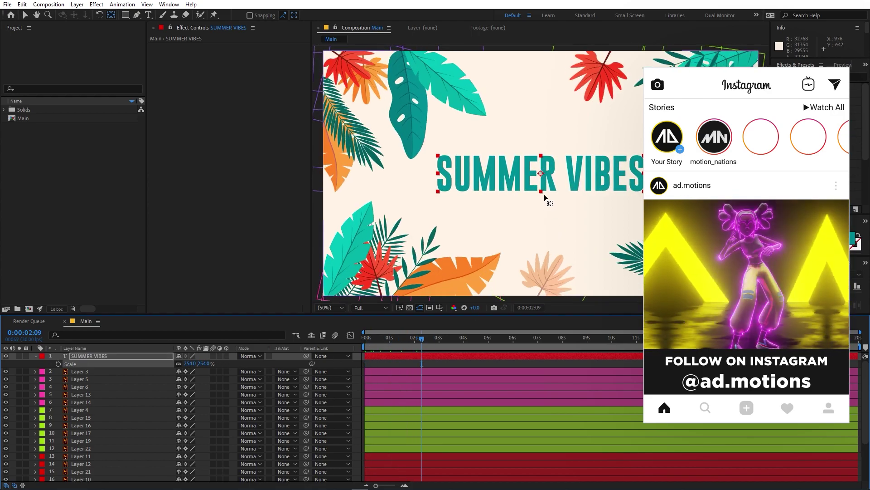
click(515, 243)
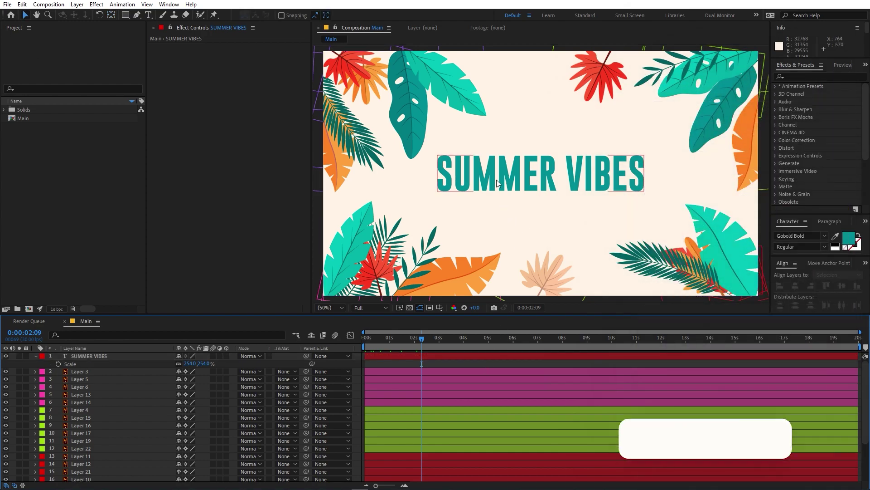
click(801, 77)
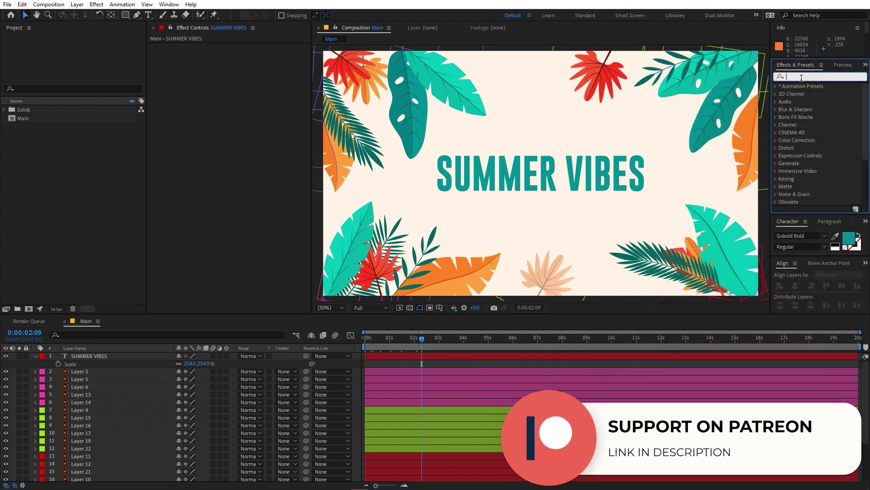
text(rough)
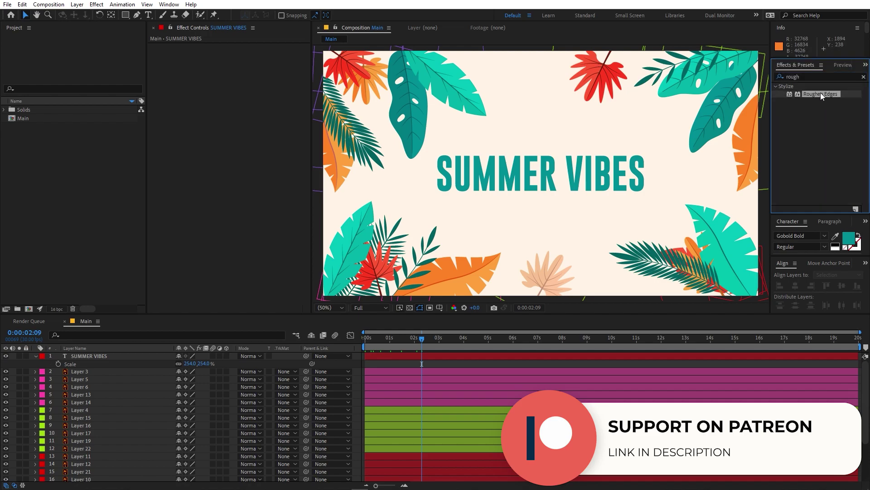
drag(821, 94, 99, 356)
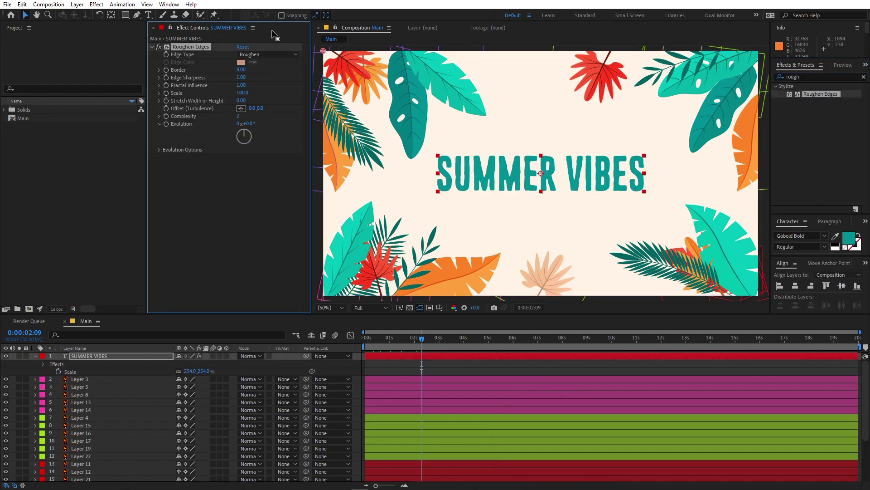
Set the Roughen Edges Scale to 70 and Evolution to 1x+158°, inspecting the letter edges up close.
click(239, 93)
key(Return)
drag(335, 136, 517, 172)
key(period)
key(period)
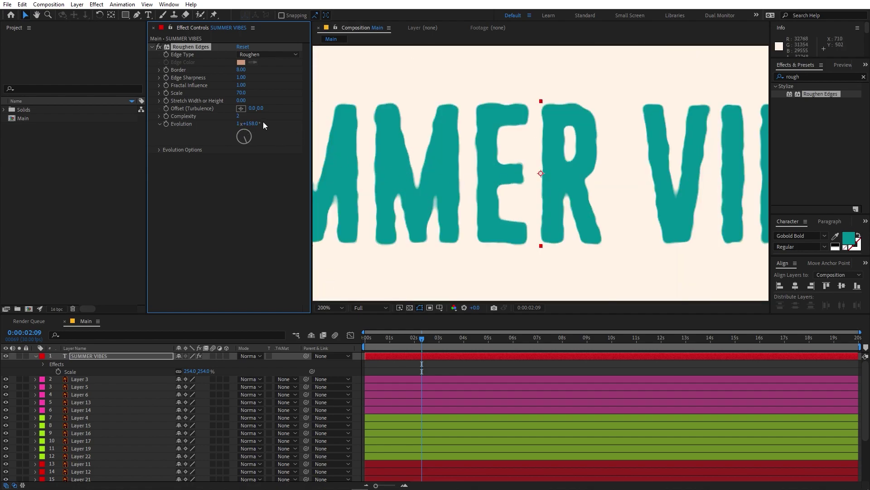
key(ctrl+z)
key(comma)
key(comma)
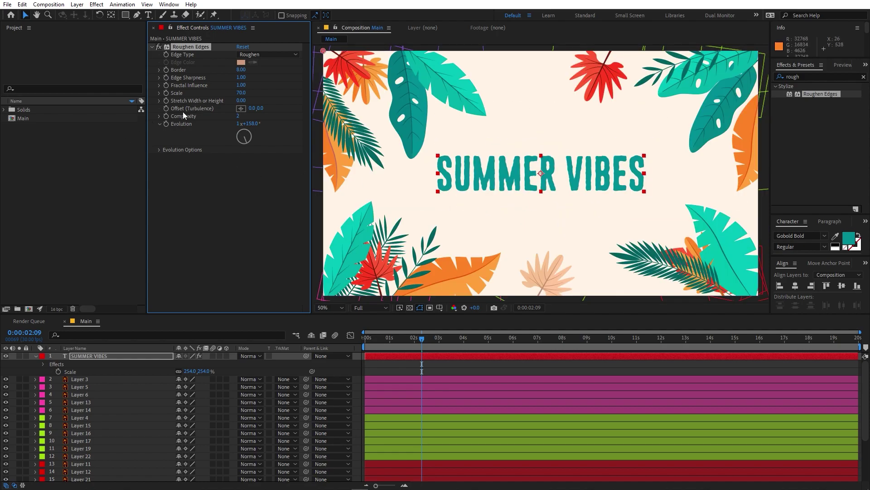
Add the expression time*400 to the Evolution property of Roughen Edges.
alt+click(165, 124)
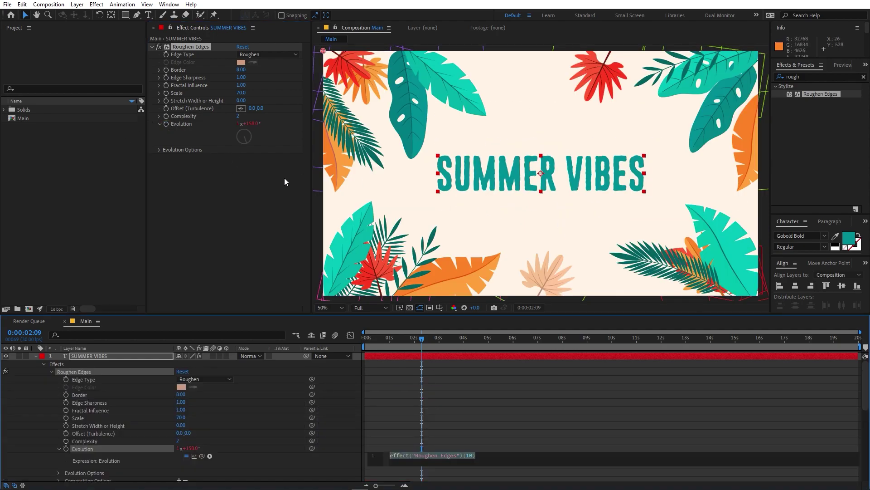
text(time)
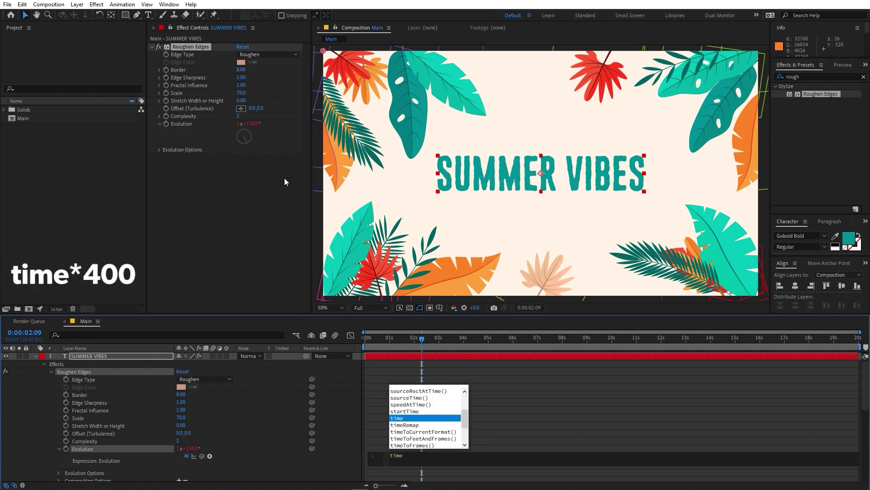
text(*400)
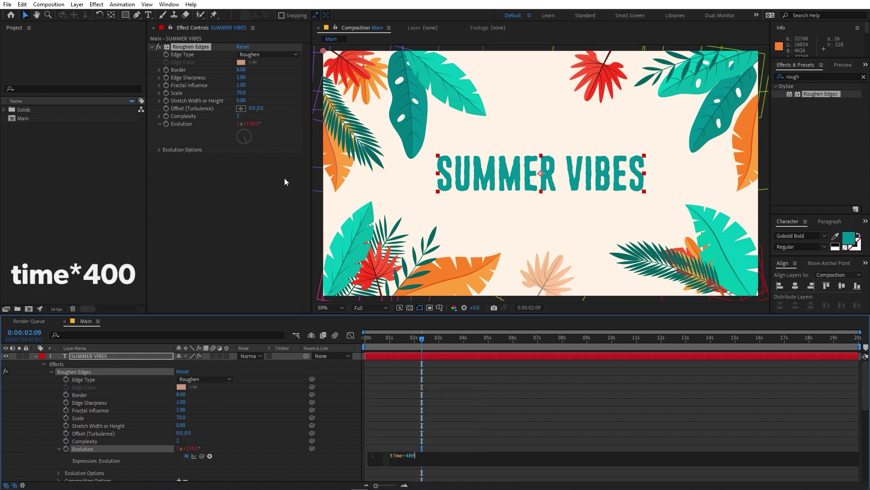
click(262, 366)
Preview the animated text edges and change the Evolution expression to time*500.
key(space)
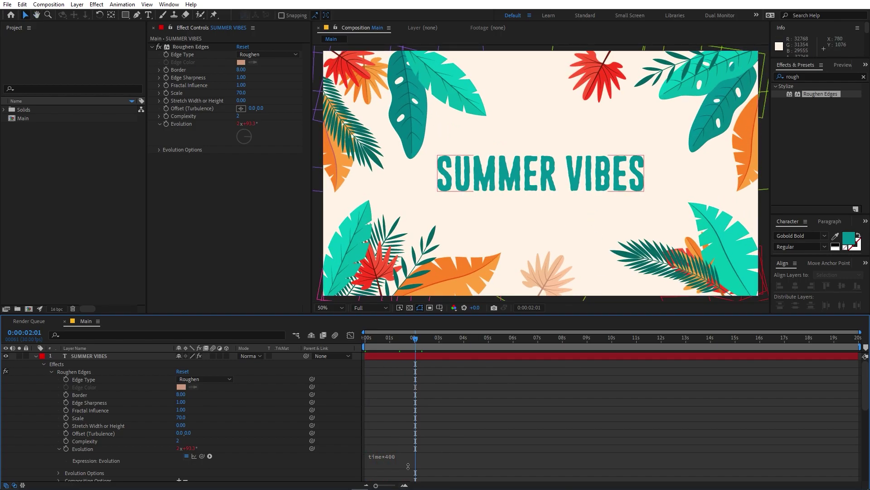
click(395, 455)
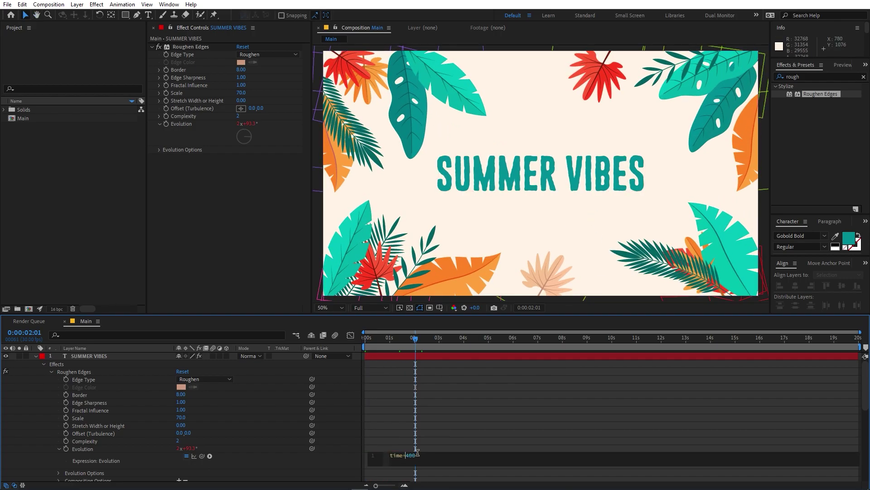
click(453, 424)
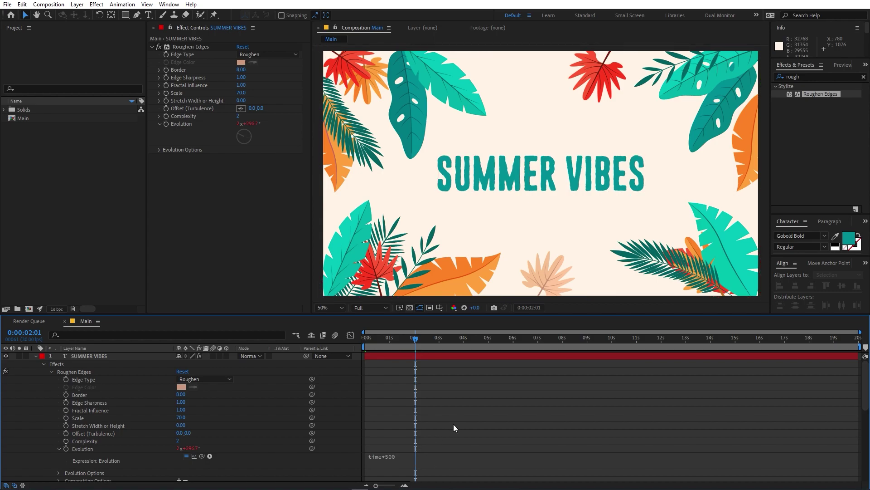
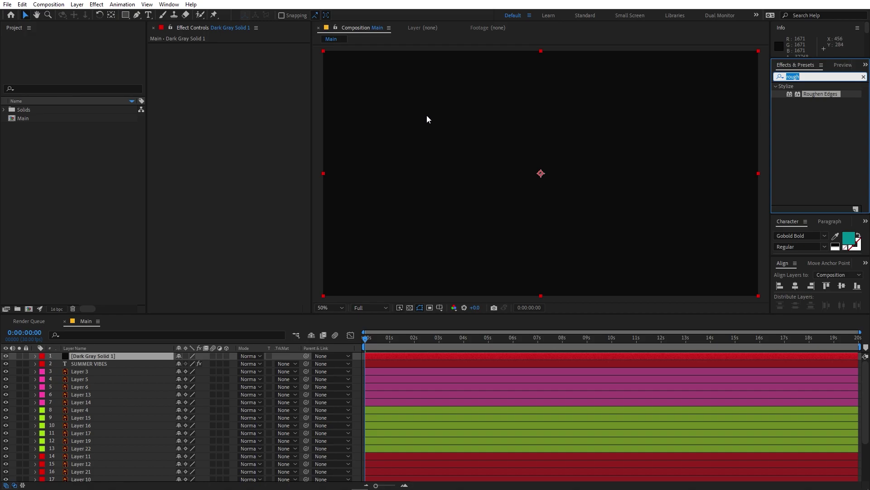
Apply the Fractal Noise effect to the dark gray solid and raise its Contrast to 243.
text(frac)
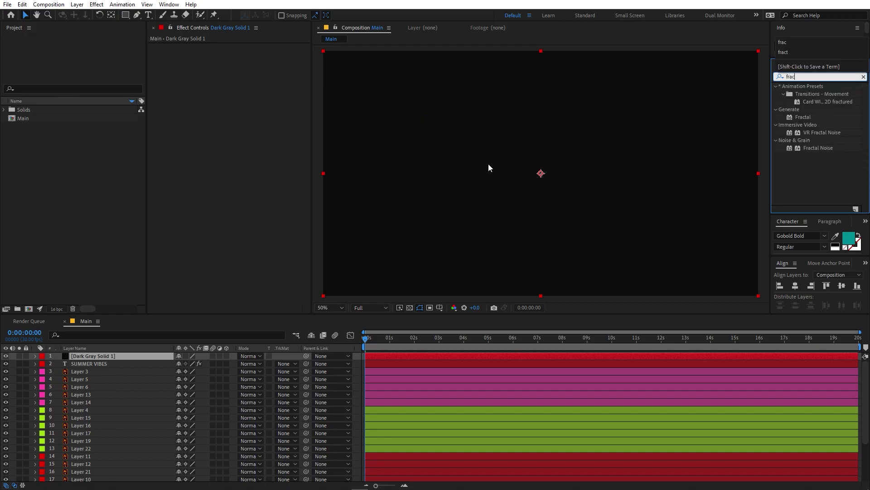
drag(817, 147, 103, 353)
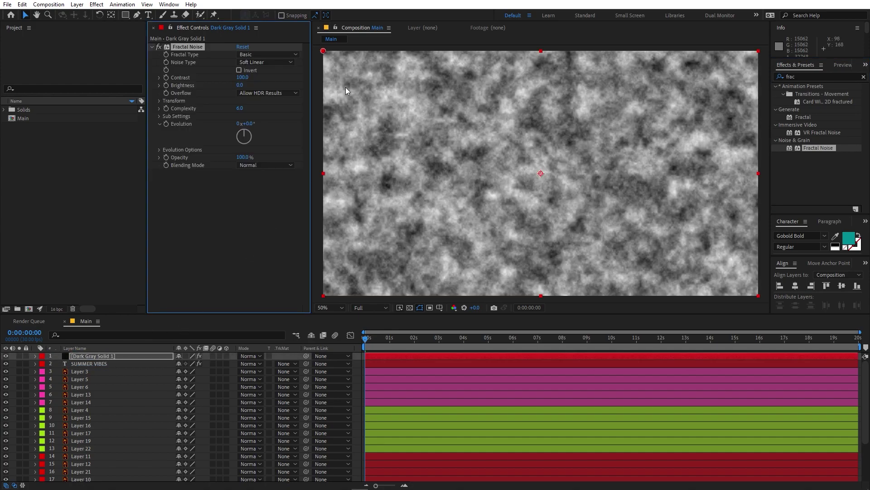
drag(248, 79, 312, 91)
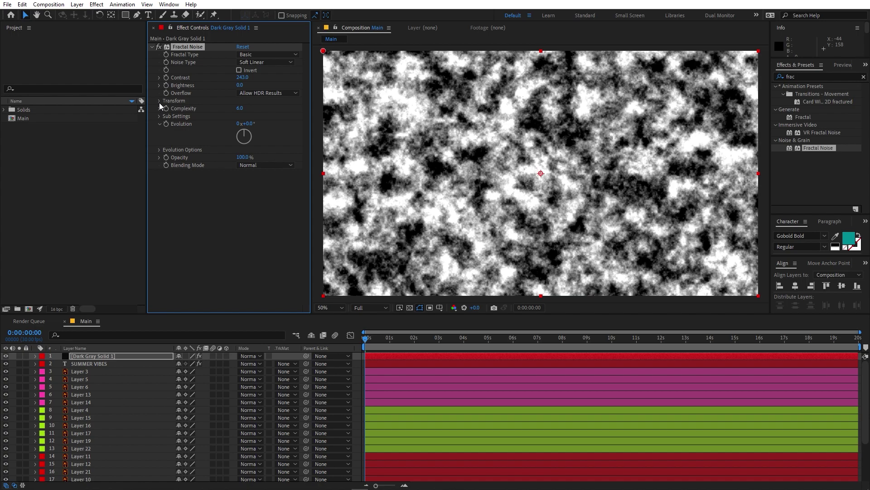
Set the Fractal Noise transform Scale to 233, Contrast to 317 and Brightness to -206.
click(167, 123)
drag(242, 123, 313, 132)
drag(242, 77, 287, 86)
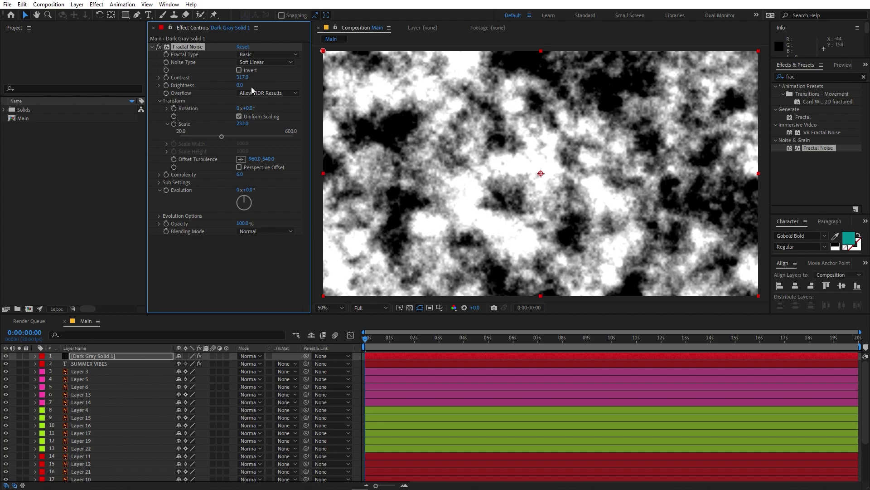
drag(240, 85, 171, 92)
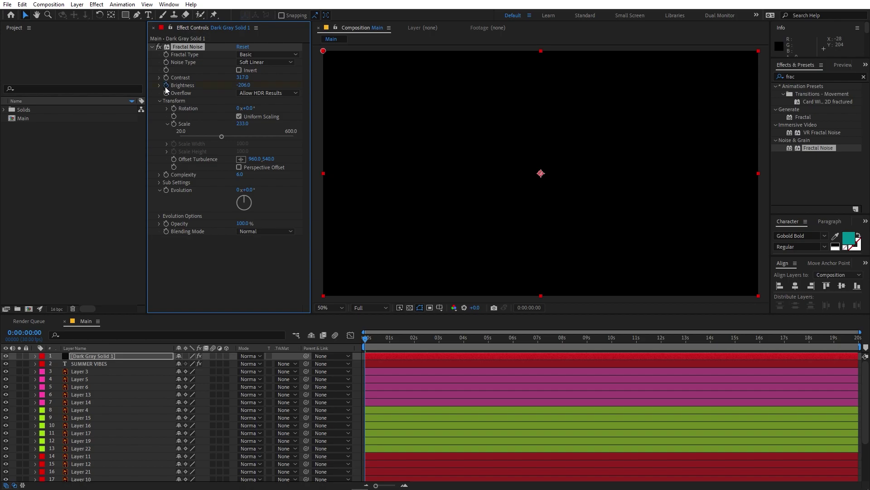
Animate the Fractal Noise Brightness up to 175 at about 2 seconds and preview the noise turning white.
mouse_move(408, 343)
mouse_down()
mouse_move(416, 345)
mouse_move(407, 333)
mouse_up()
drag(251, 85, 426, 95)
key(space)
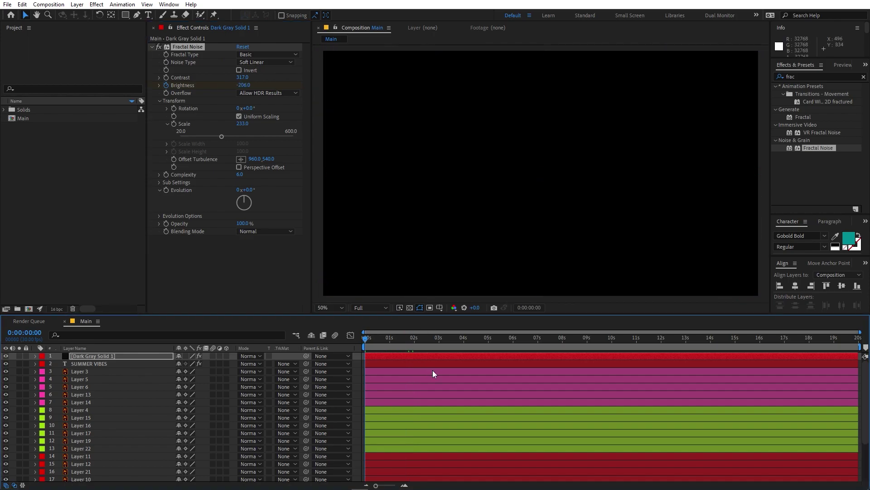
drag(430, 340, 394, 346)
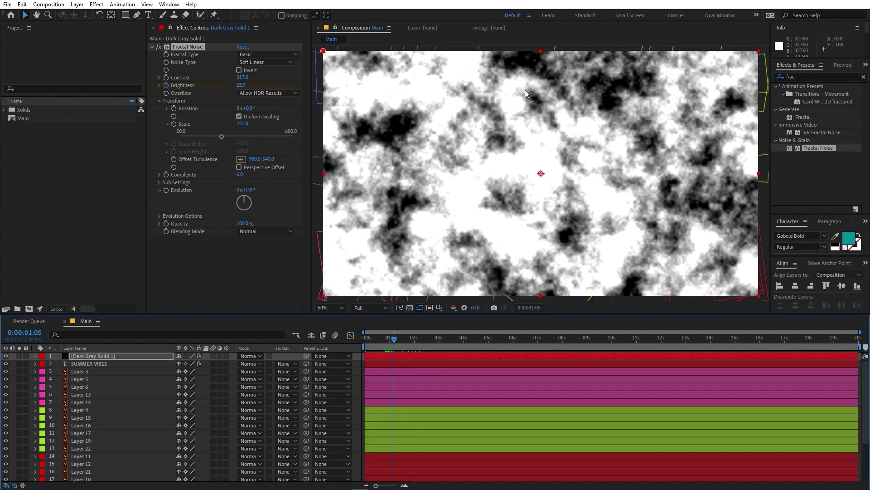
Add the expression time*300 to the Evolution property of Fractal Noise and preview the moving noise.
drag(247, 190, 323, 197)
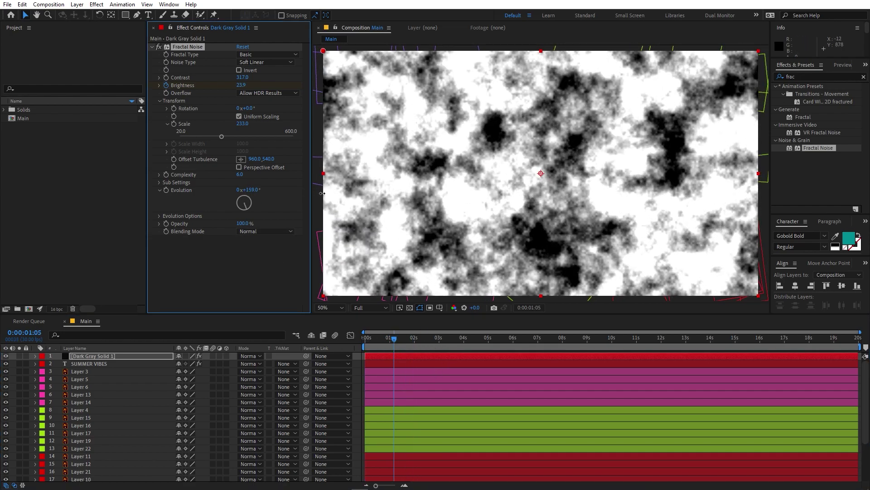
key(ctrl+z)
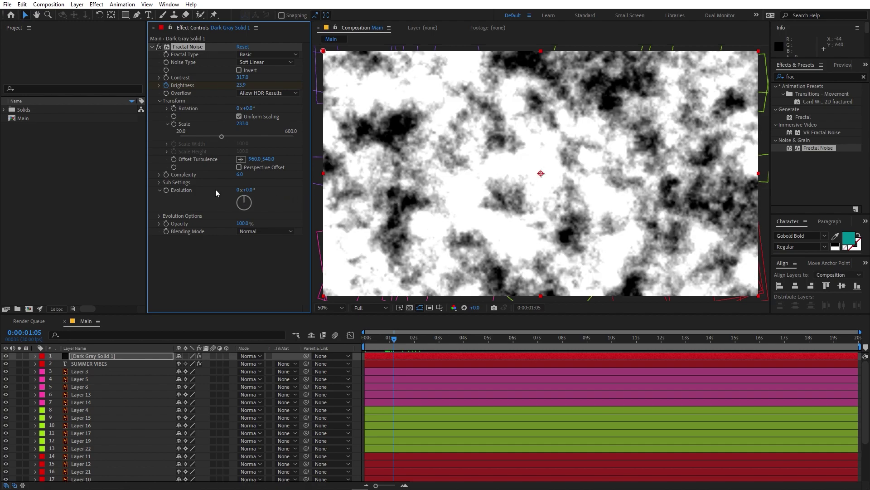
alt+click(166, 190)
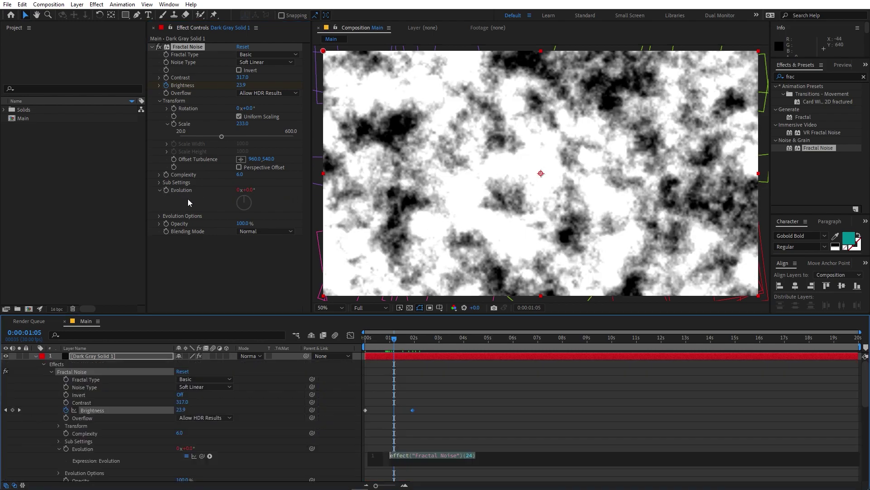
text(time)
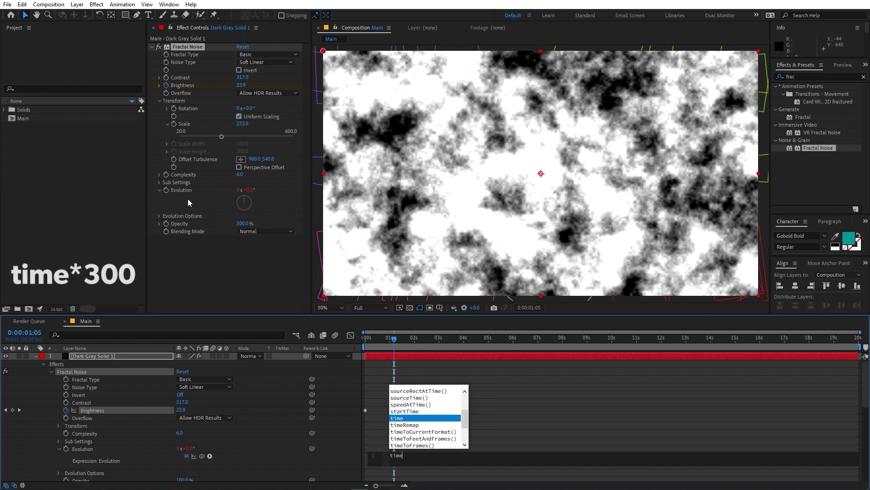
text(*300)
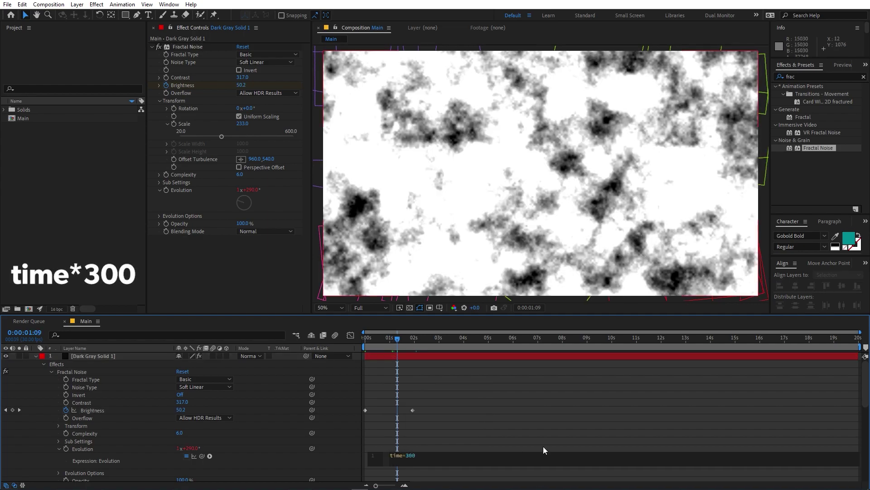
click(477, 402)
key(space)
key(space)
click(35, 357)
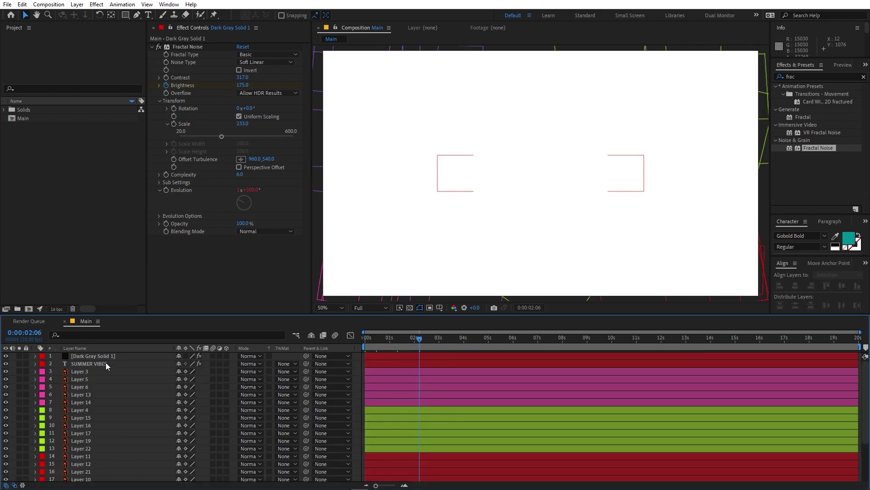
Set the SUMMER VIBES layer's track matte to Luma Matte "[Dark Gray Solid 1]" and preview the text reveal.
click(87, 365)
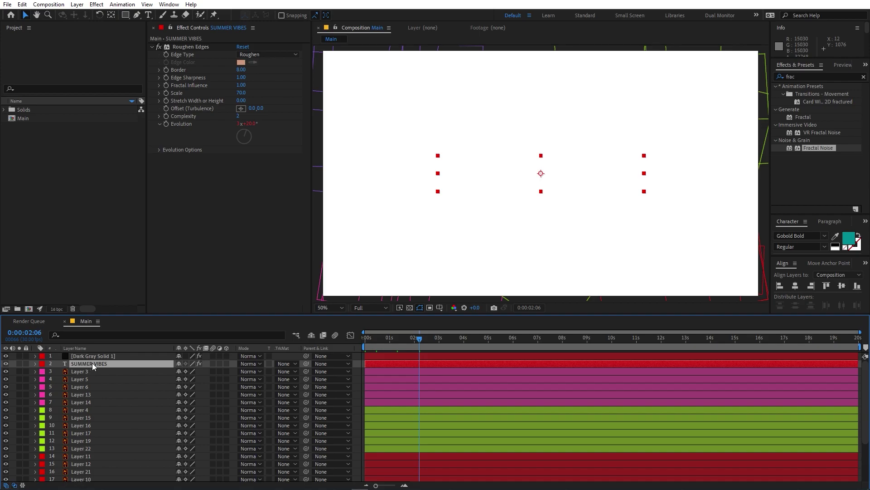
click(14, 485)
click(14, 485)
click(15, 485)
click(14, 485)
click(287, 364)
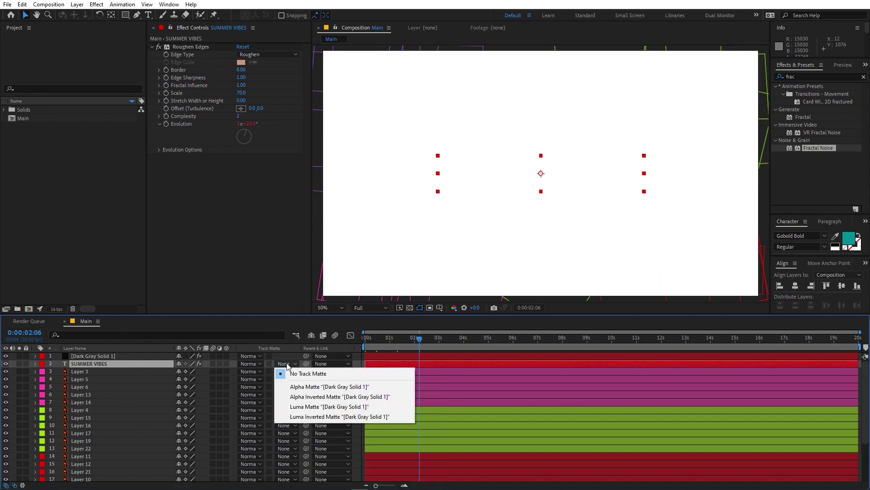
click(307, 405)
drag(399, 342, 346, 350)
key(space)
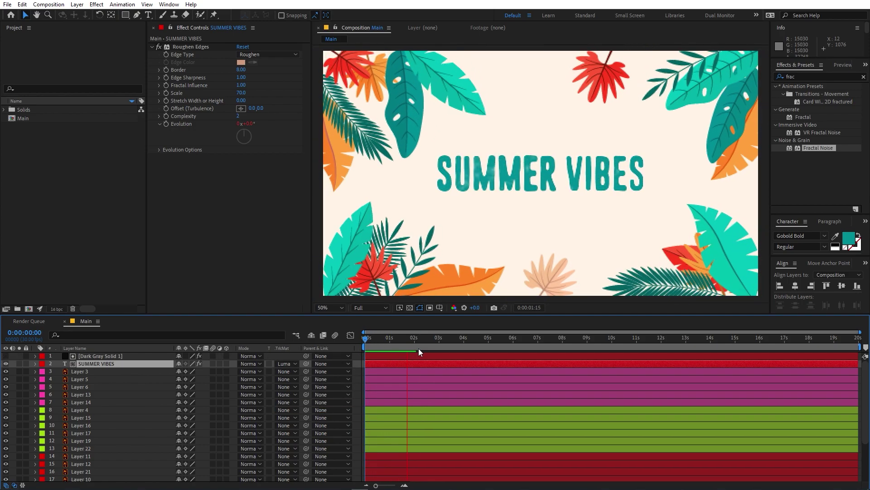
click(423, 338)
Shift the solid's second Brightness keyframe earlier to about 1.5 seconds and preview the faster text reveal.
click(412, 355)
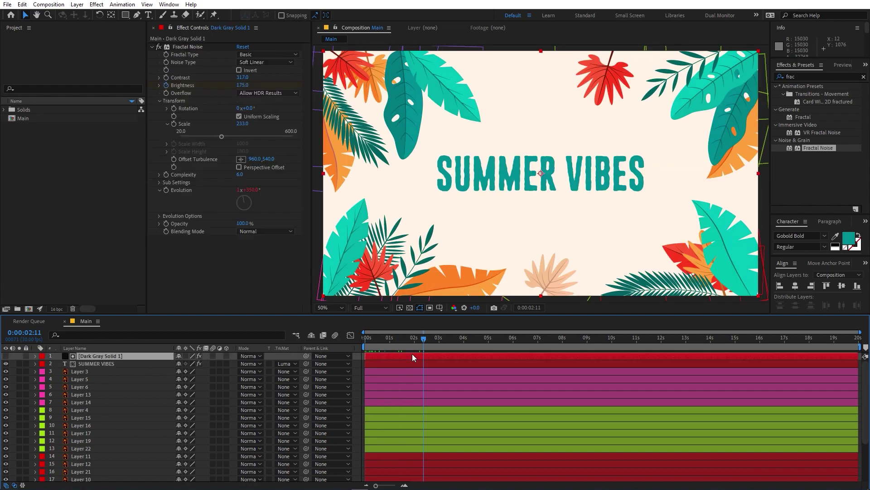
key(u)
drag(410, 372, 401, 371)
key(Home)
key(space)
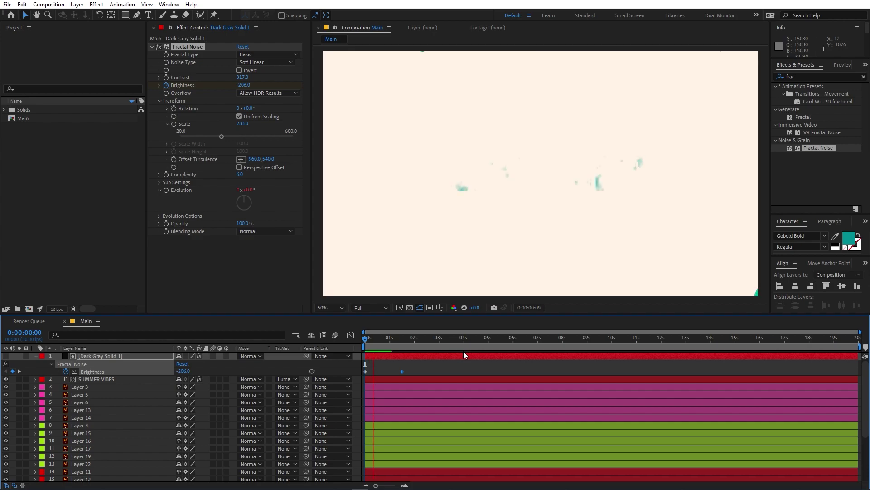
key(space)
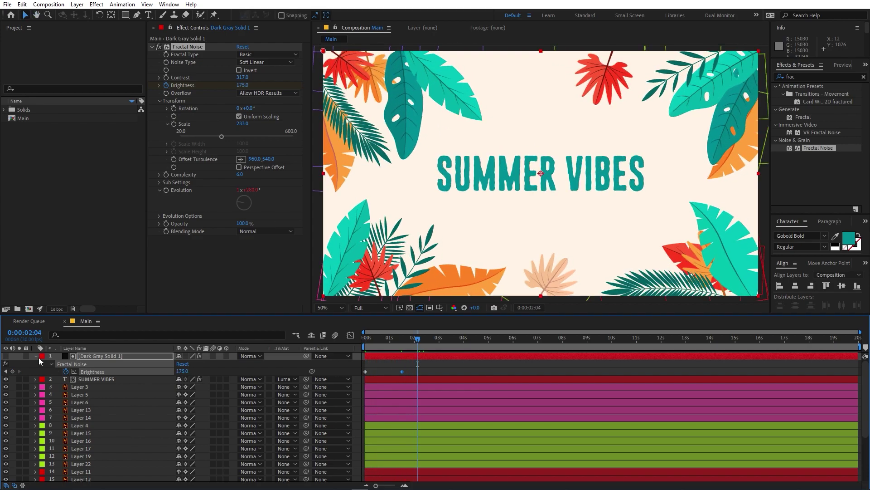
click(33, 356)
Draw a closed four-point shape with the Pen tool, covering the composition's lower-right half below a diagonal and extending past the frame.
click(50, 204)
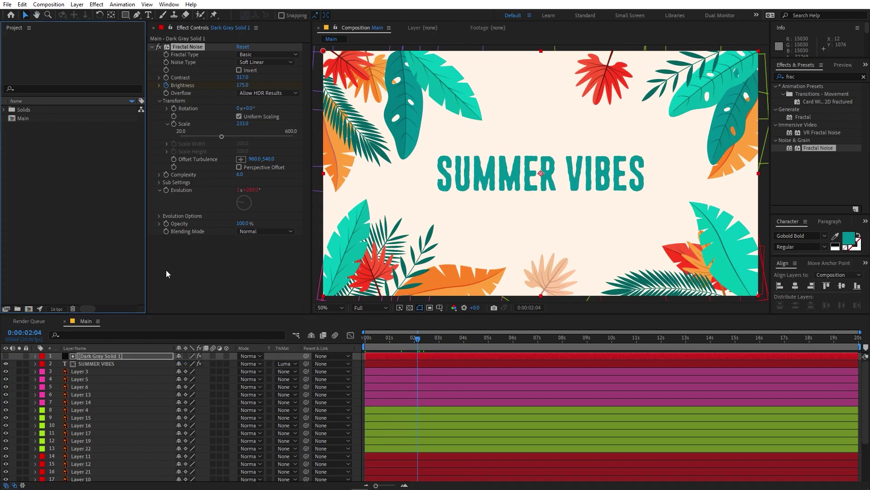
scroll(638, 227, down, 2)
click(725, 279)
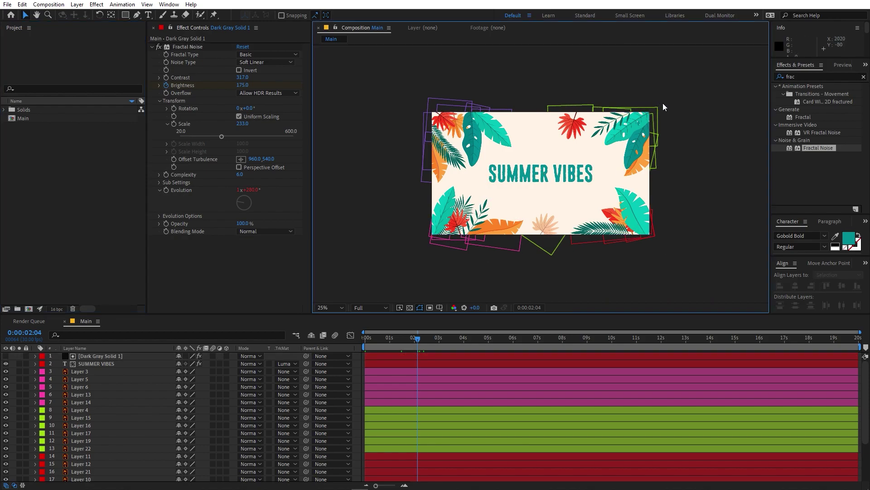
click(137, 15)
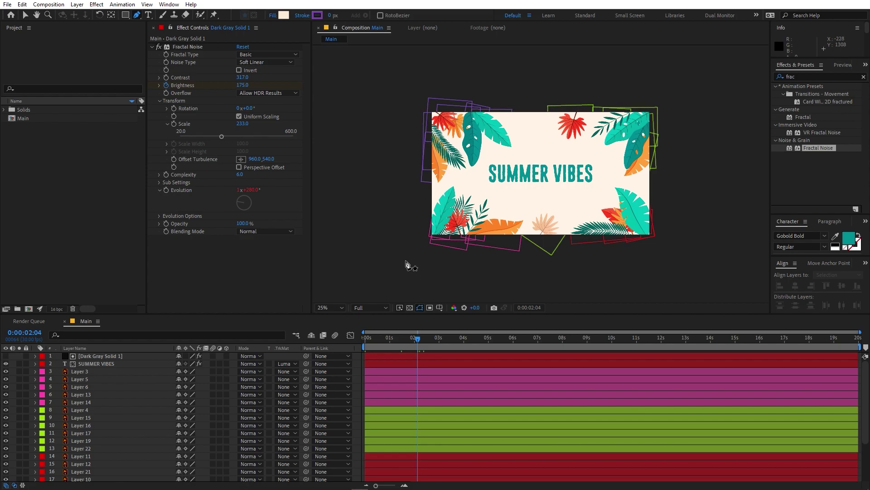
click(374, 276)
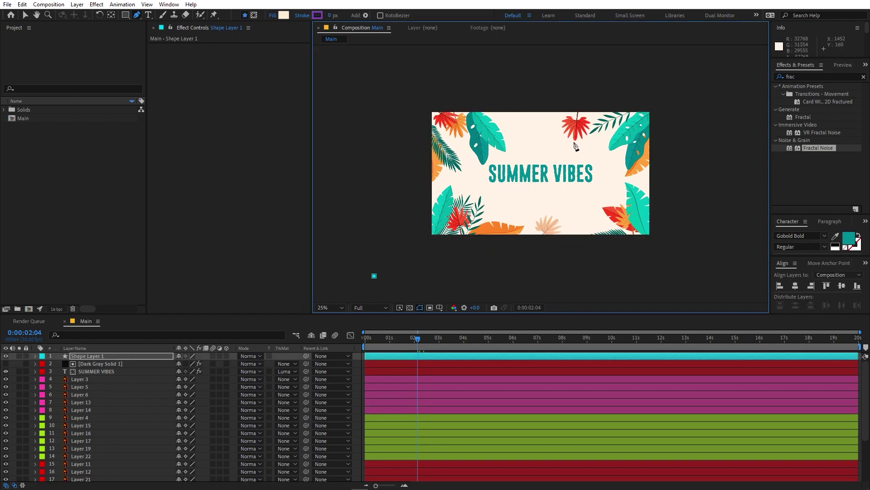
click(697, 84)
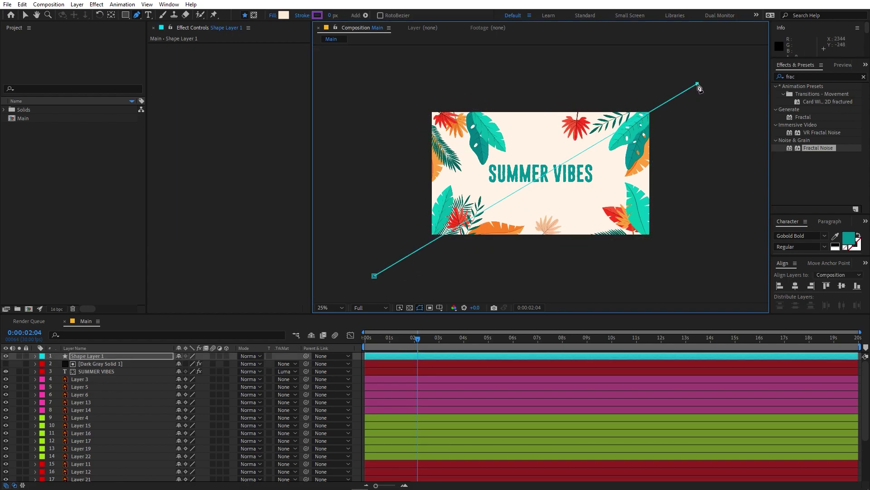
click(735, 297)
key(comma)
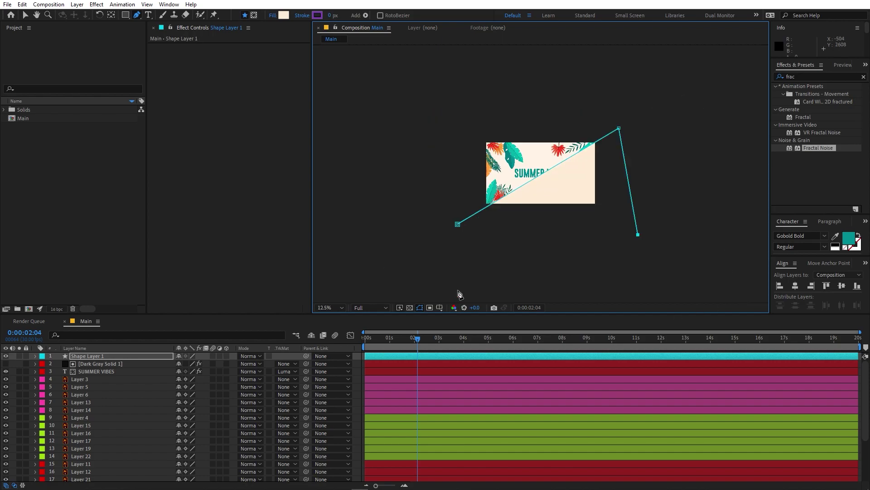
click(481, 271)
click(458, 224)
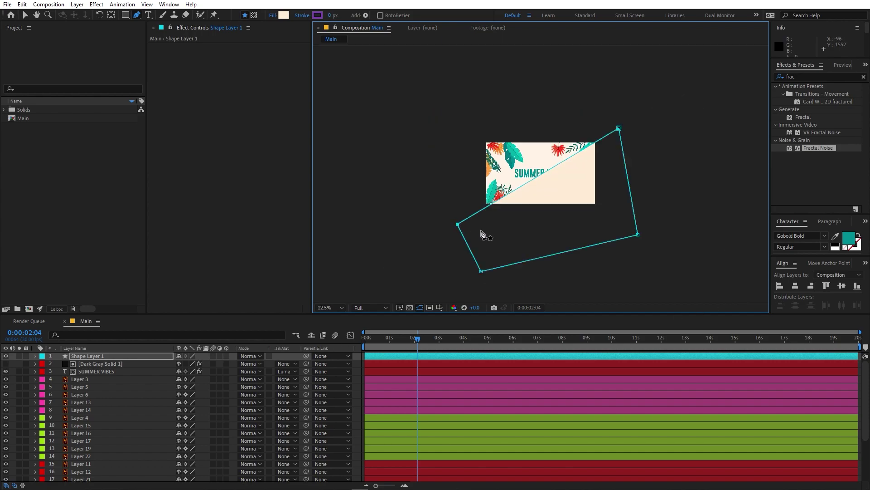
key(period)
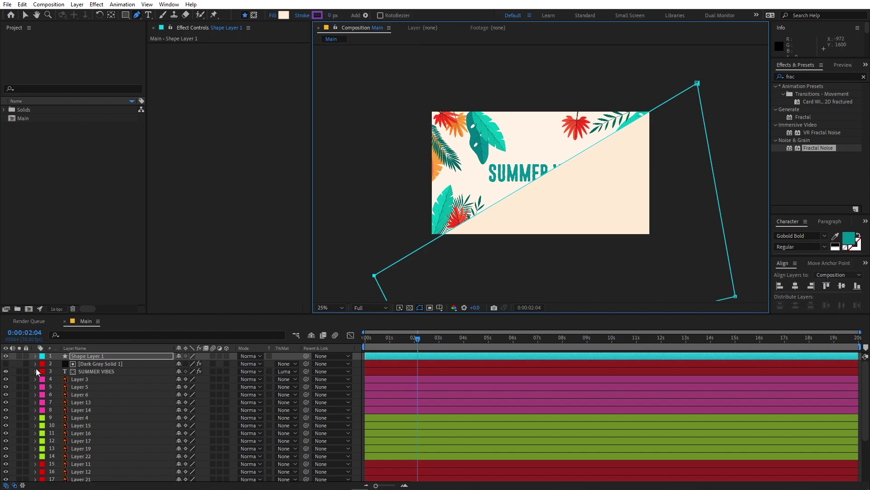
Set the new shape layer's fill to the cream background color FFF4E6 by sampling it from the composition.
click(124, 357)
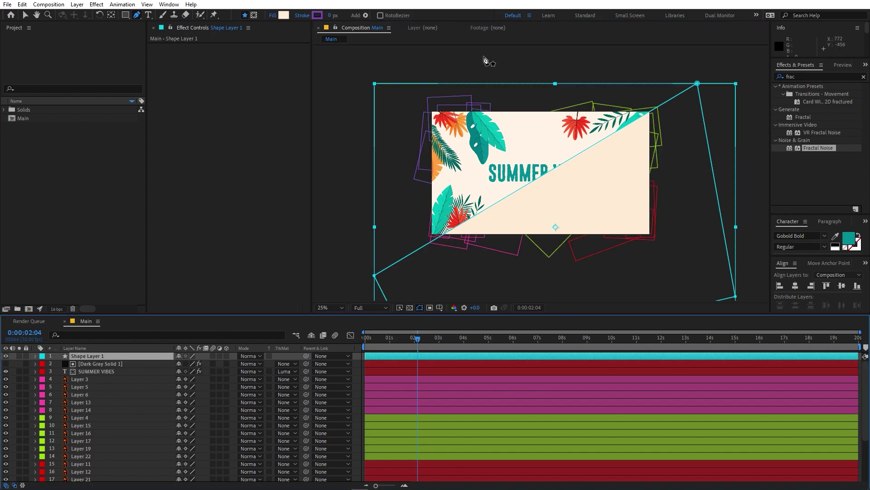
click(284, 16)
click(264, 250)
click(537, 131)
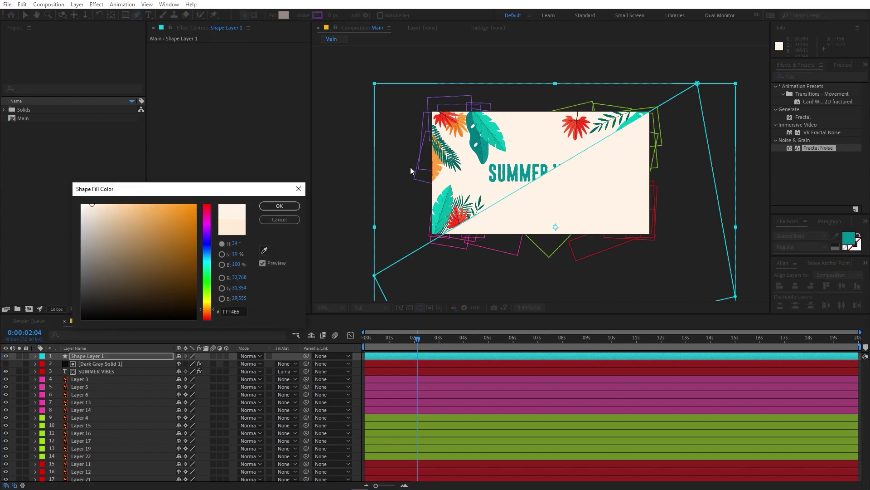
click(279, 205)
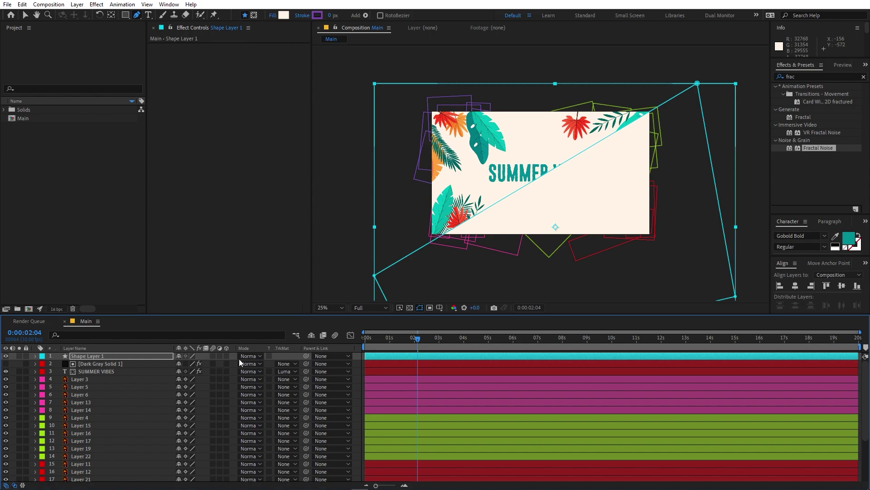
Set the shape layer's blending mode to Multiply.
click(254, 357)
click(290, 135)
key(period)
key(period)
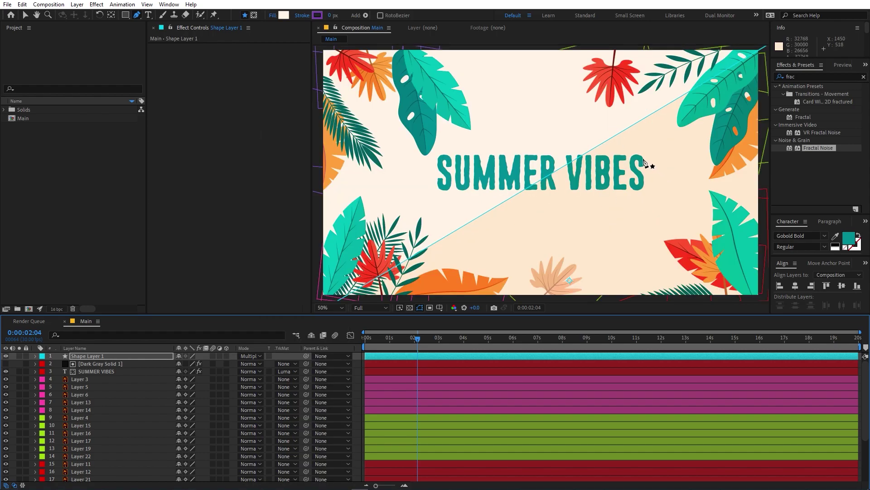
Find the Wave Warp effect and apply it to the shape layer.
click(800, 76)
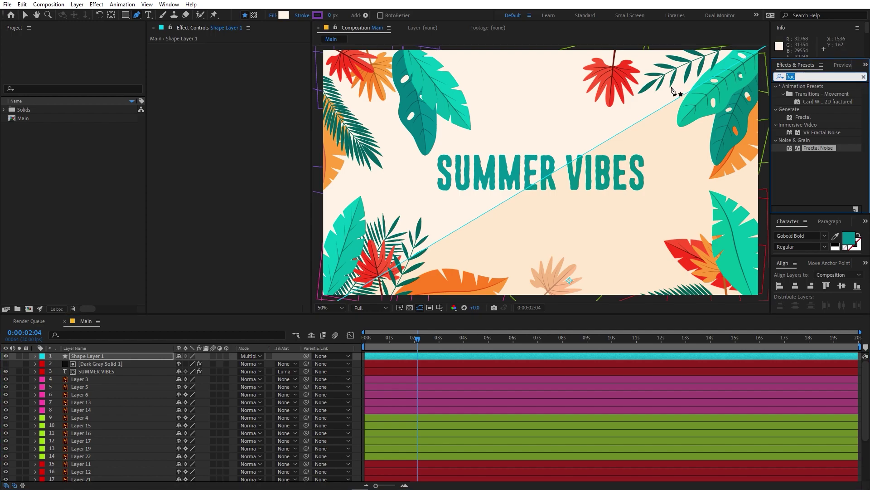
text(wa)
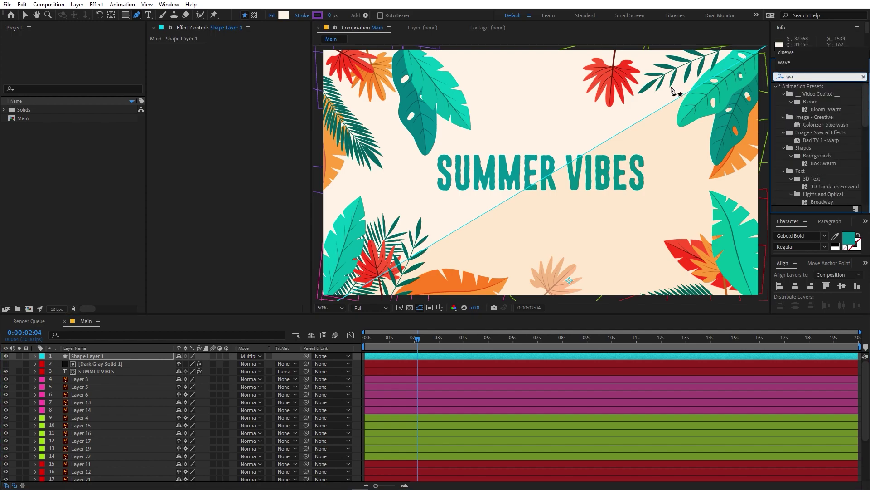
text(ve)
drag(815, 94, 132, 354)
key(v)
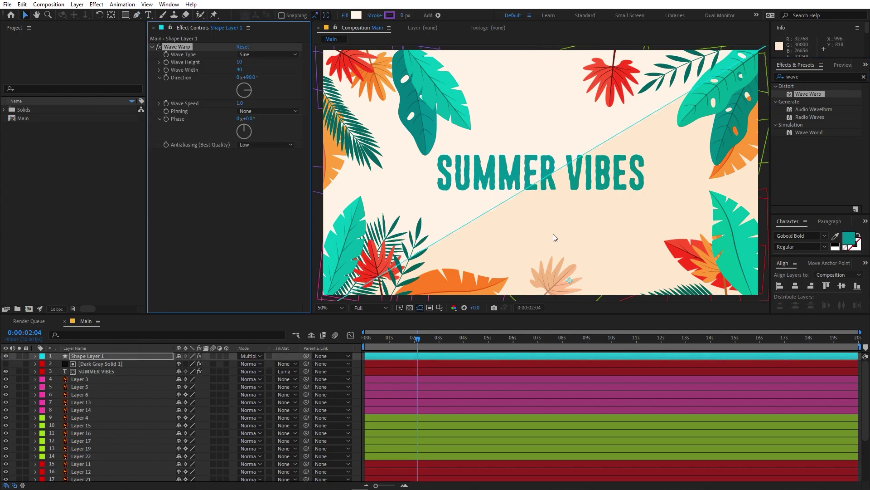
Set the Wave Warp's Wave Height to 108 and its Pinning to All Edges.
key(period)
key(period)
key(comma)
key(comma)
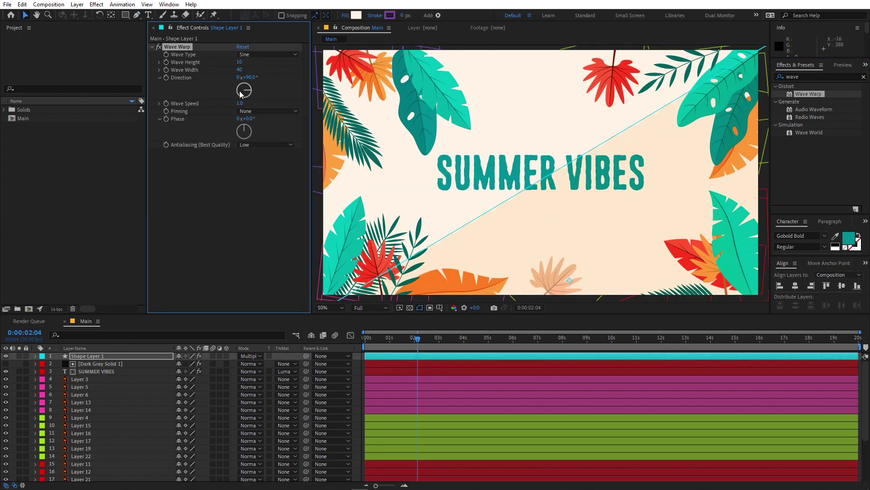
drag(253, 61, 299, 74)
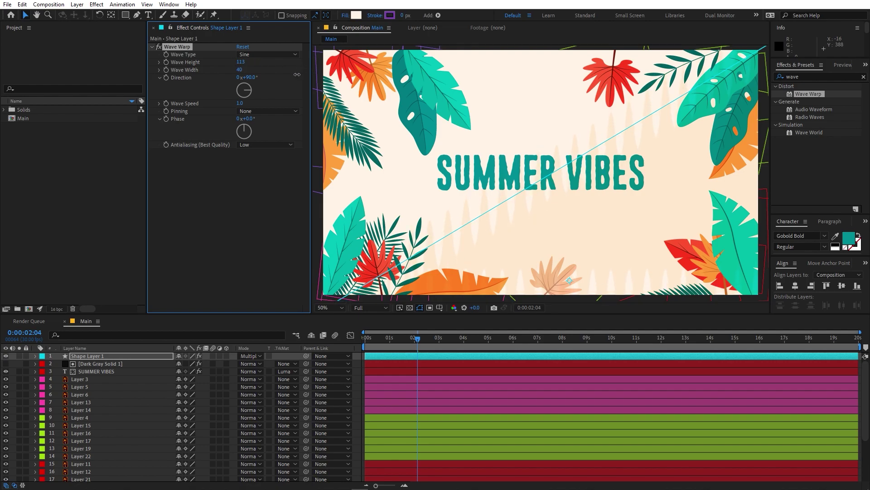
click(261, 111)
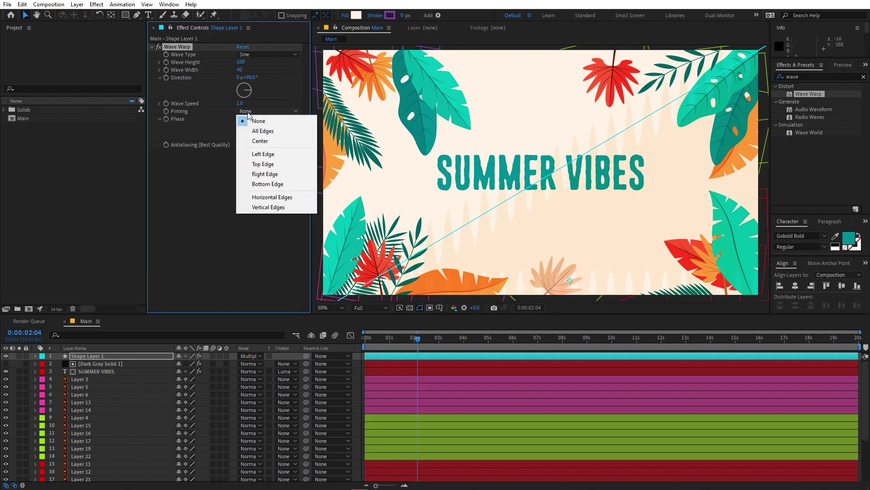
click(264, 131)
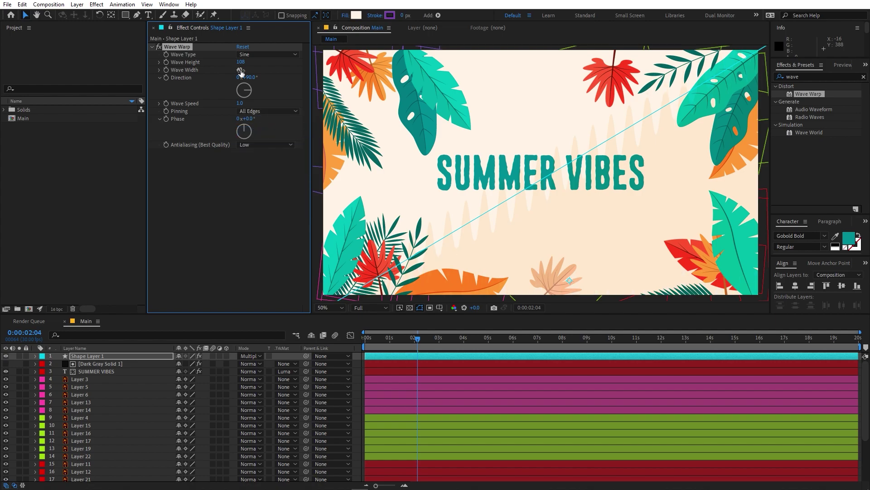
Set the Wave Warp's Wave Width to 466 and its Direction to 56°.
drag(259, 70, 643, 77)
drag(242, 73, 371, 89)
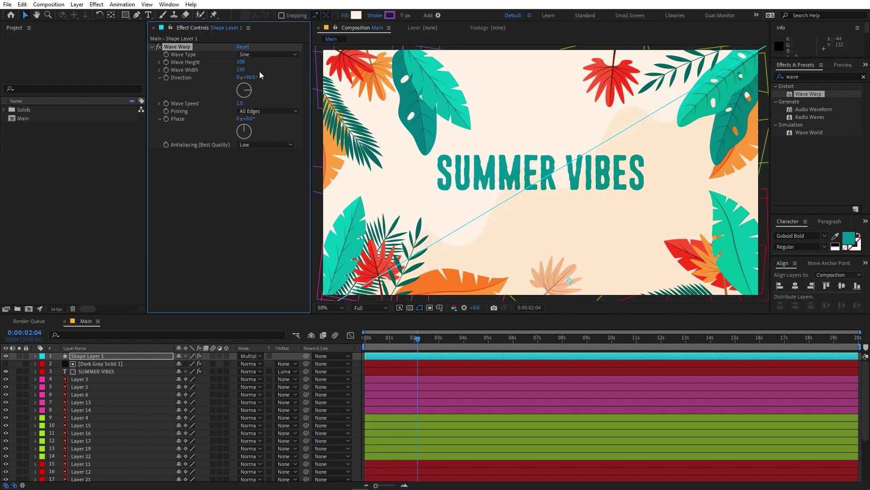
mouse_move(249, 76)
mouse_down()
mouse_move(268, 73)
mouse_move(240, 80)
mouse_up()
drag(331, 70, 614, 78)
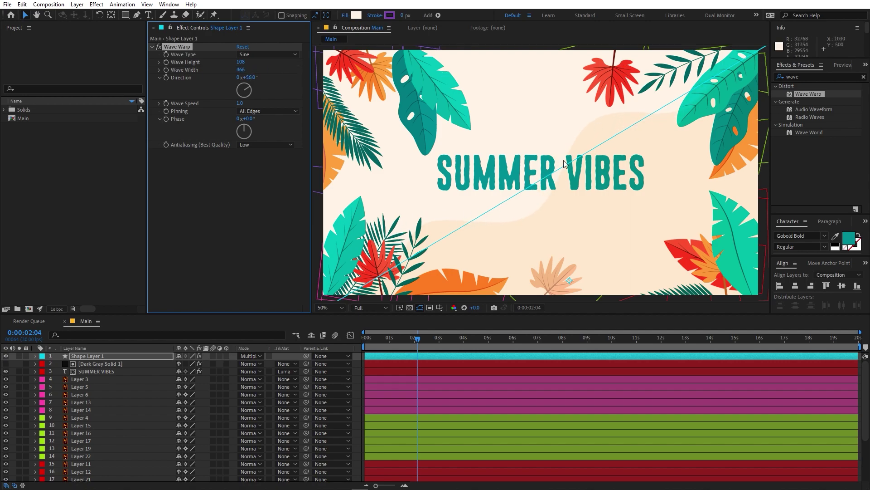
Set the Wave Warp's Wave Speed to 0.2 and play the animation to check the wave's motion.
click(458, 358)
key(space)
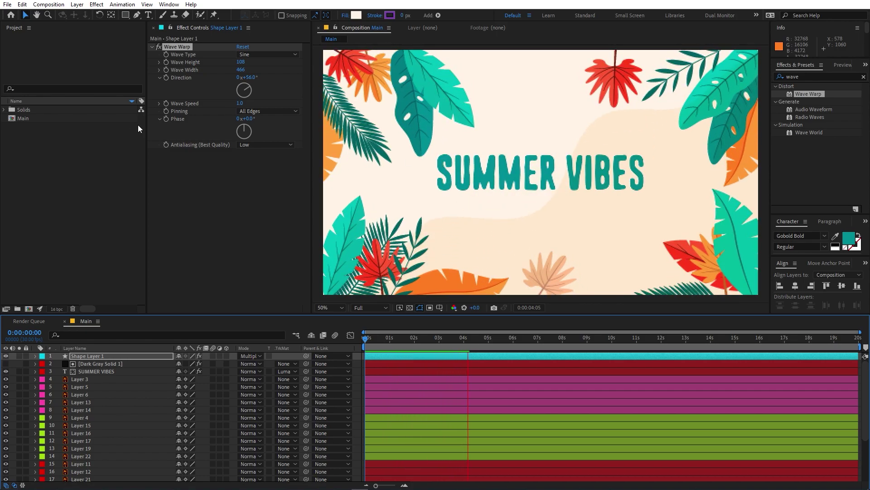
key(space)
click(239, 103)
text(.2)
key(Return)
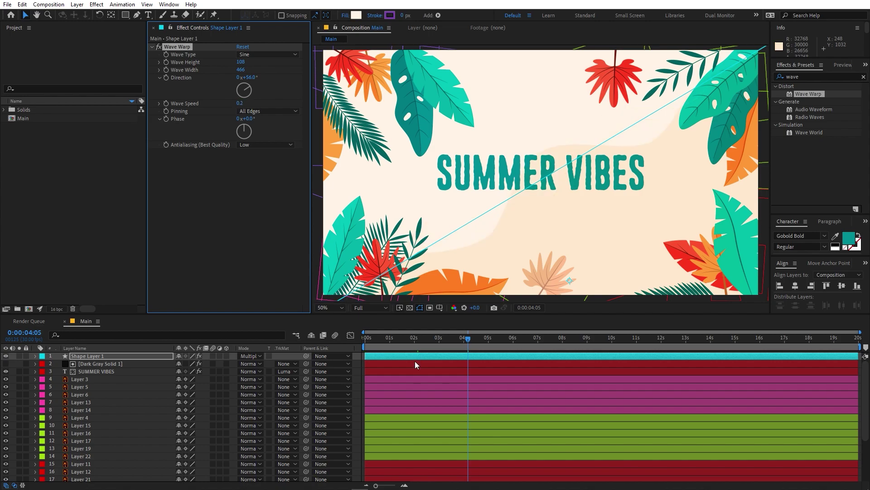
click(217, 387)
key(Home)
key(space)
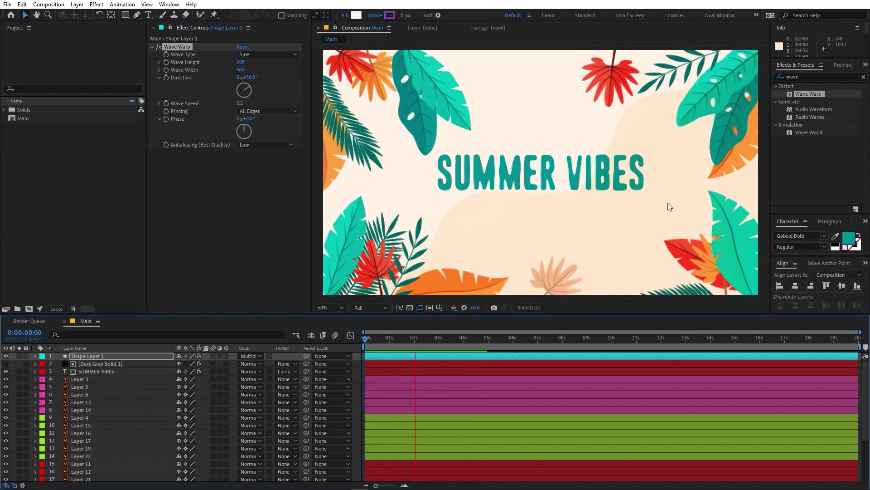
key(space)
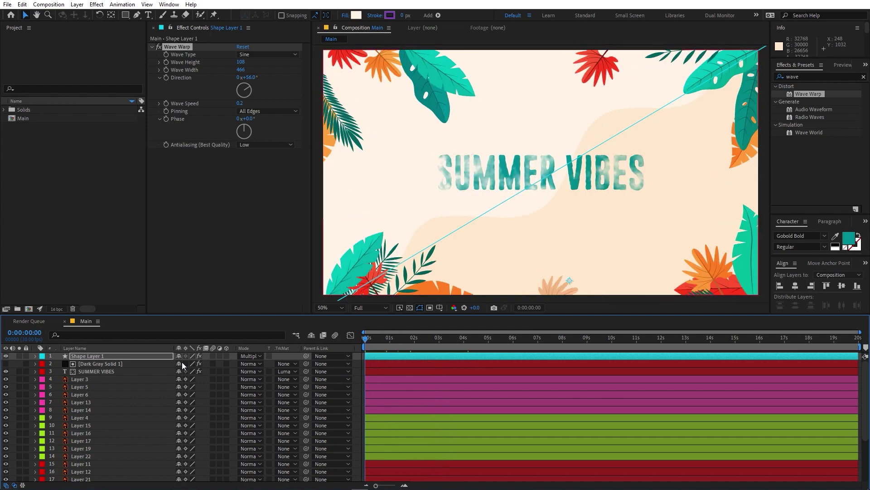
Fade in the shape layer with Opacity keyframes from 0% at the start to 100% at about 1.4 seconds, and preview the fade.
click(143, 355)
key(t)
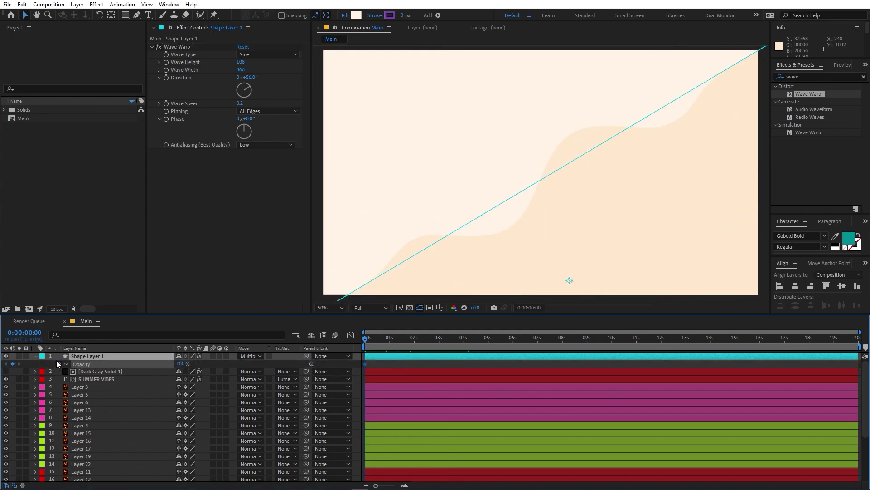
key(Return)
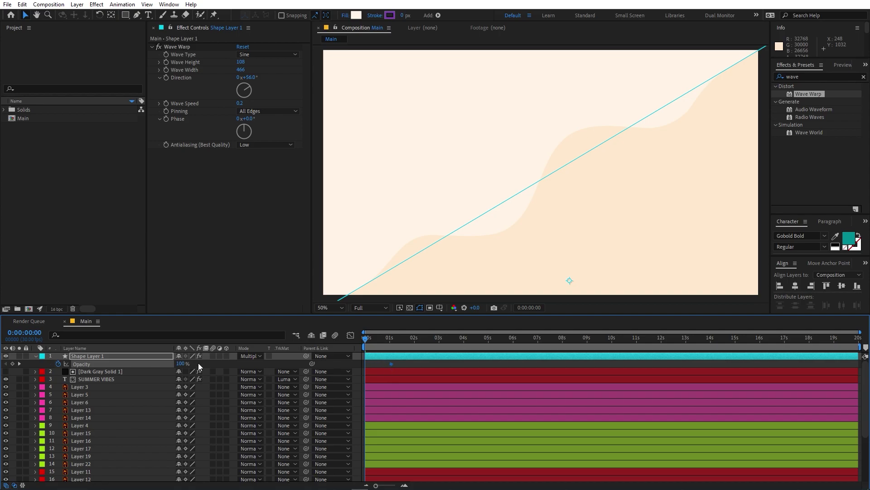
click(186, 362)
text(0)
key(Return)
drag(393, 363, 401, 363)
click(472, 368)
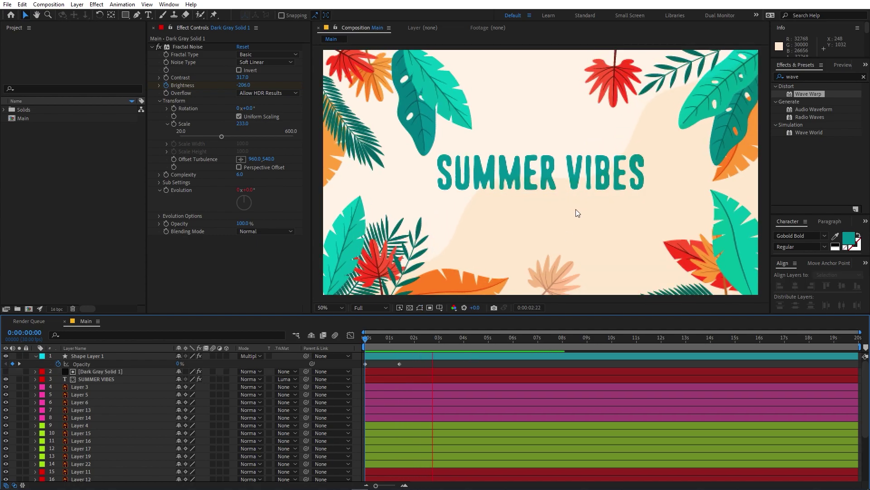
click(119, 263)
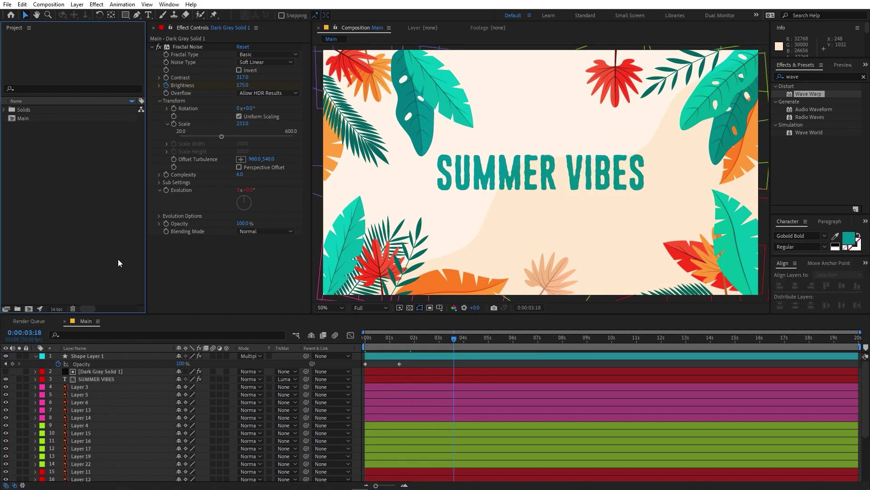
Add a new adjustment layer above all other layers in the Main composition.
key(alt+l)
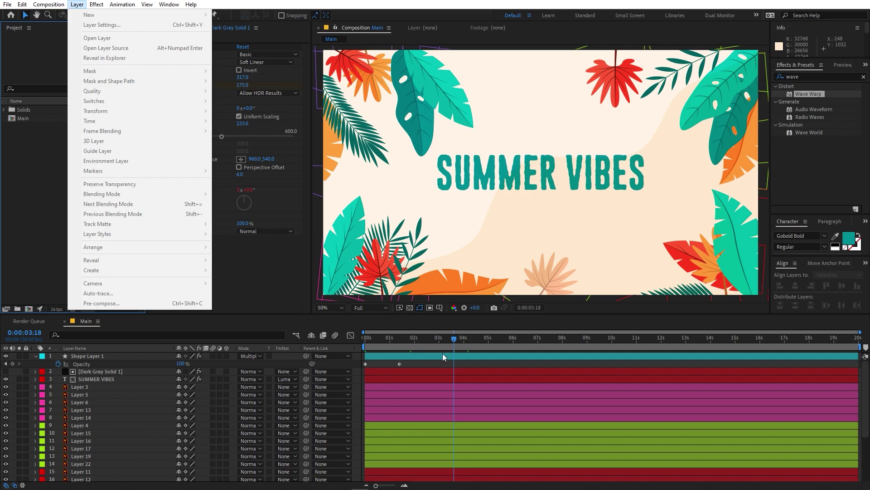
click(446, 361)
click(77, 4)
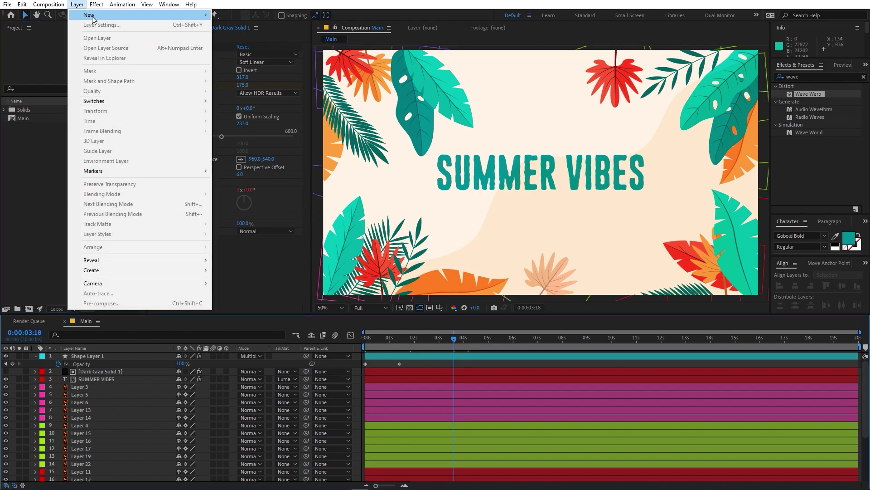
mouse_move(99, 15)
click(268, 74)
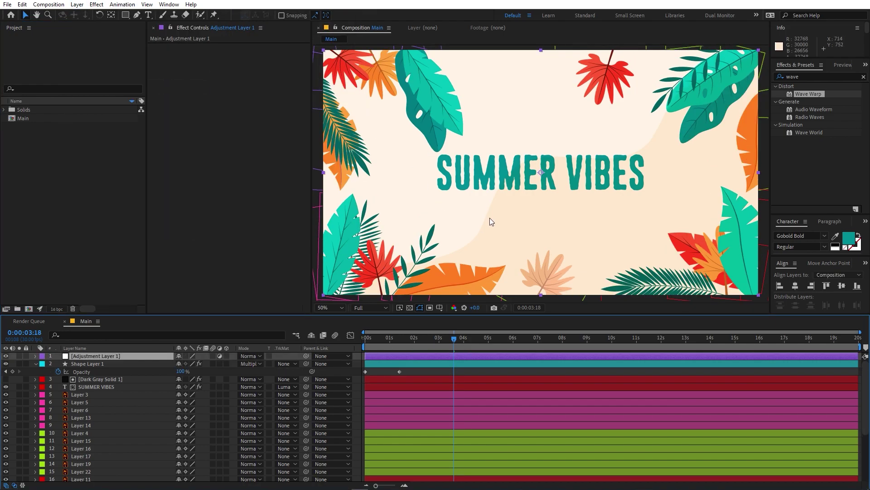
Find the Distort Transform effect and apply it to the adjustment layer.
click(807, 75)
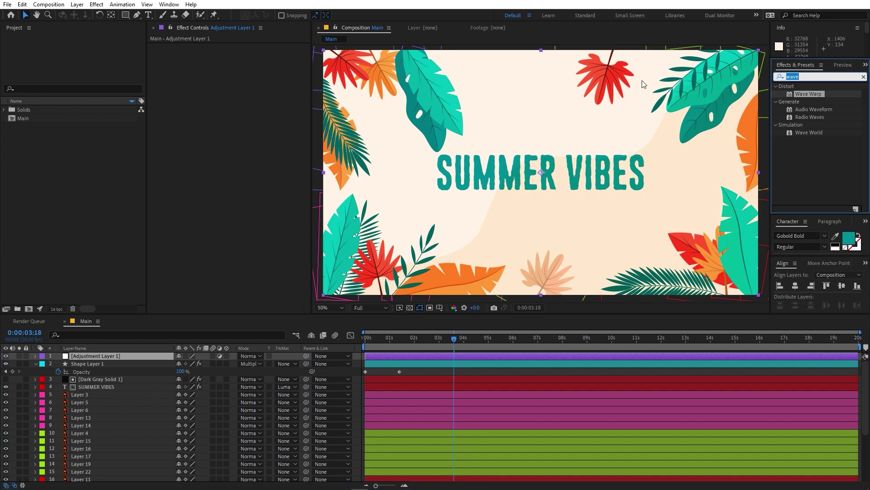
text(tra)
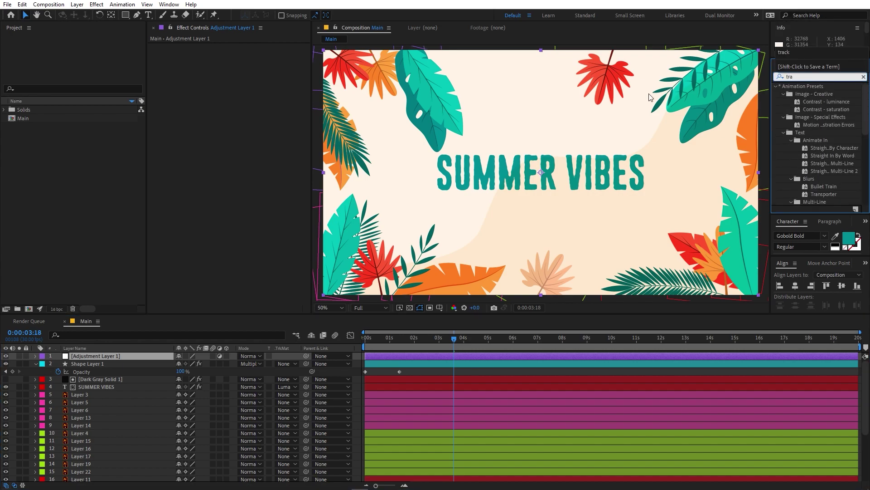
scroll(827, 159, down, 5)
drag(815, 170, 123, 356)
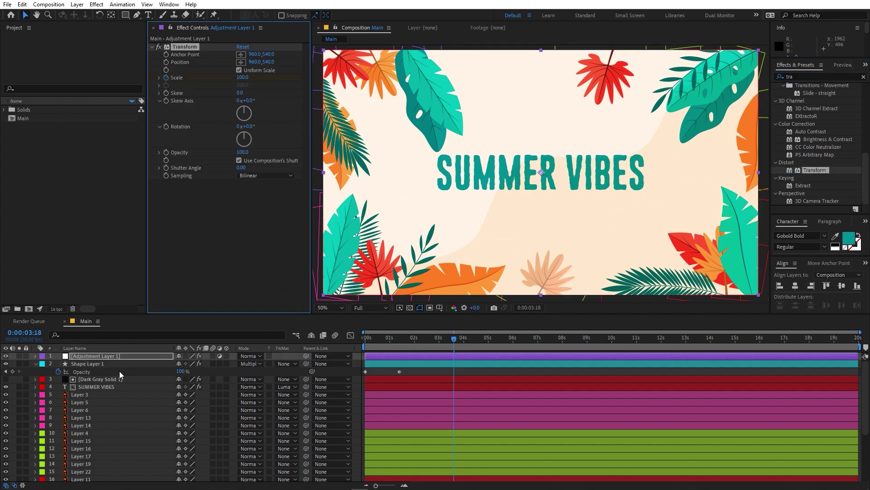
Keyframe the adjustment layer's Transform Scale from 181 at 0:00:01:26 to 100 at 0:00:03:18.
click(112, 358)
key(u)
drag(454, 338, 412, 338)
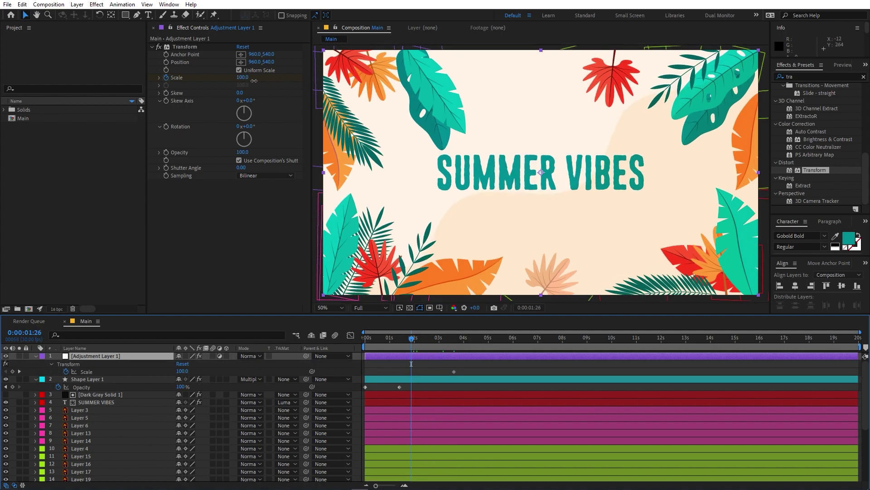
drag(250, 80, 288, 86)
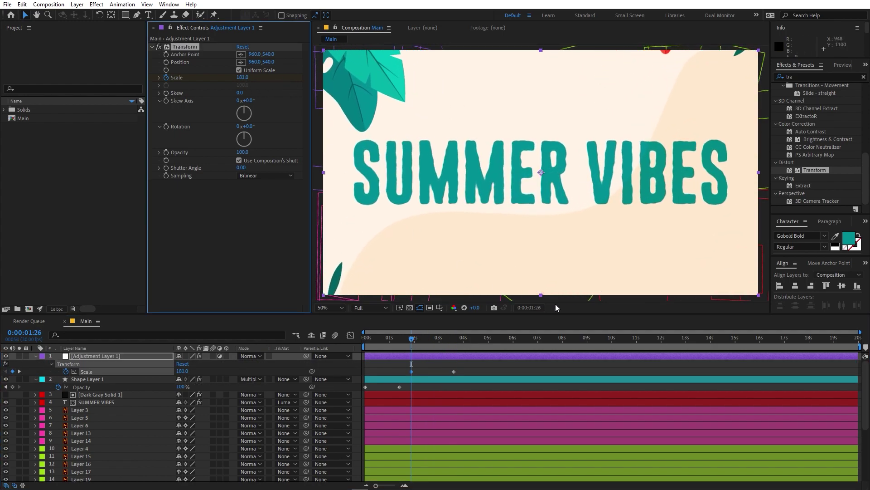
Ease both Transform Scale keyframes and reshape their speed curve for a fast start and a slow finish.
drag(471, 362, 382, 371)
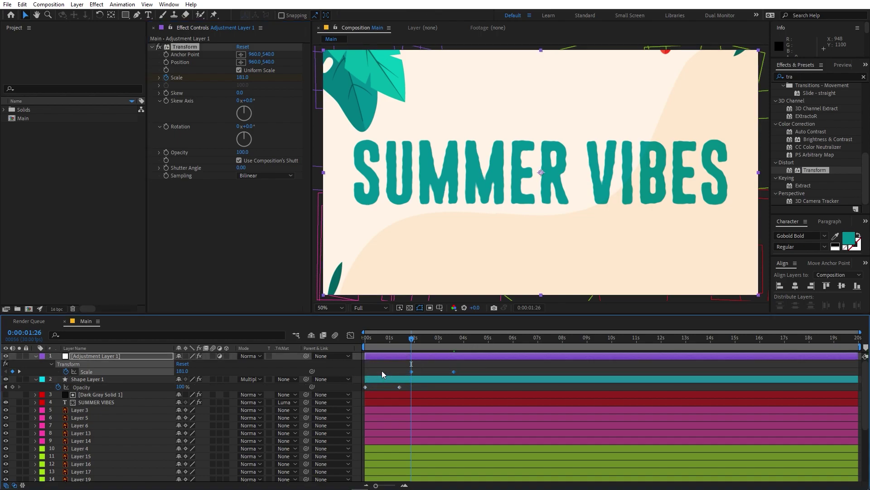
click(351, 335)
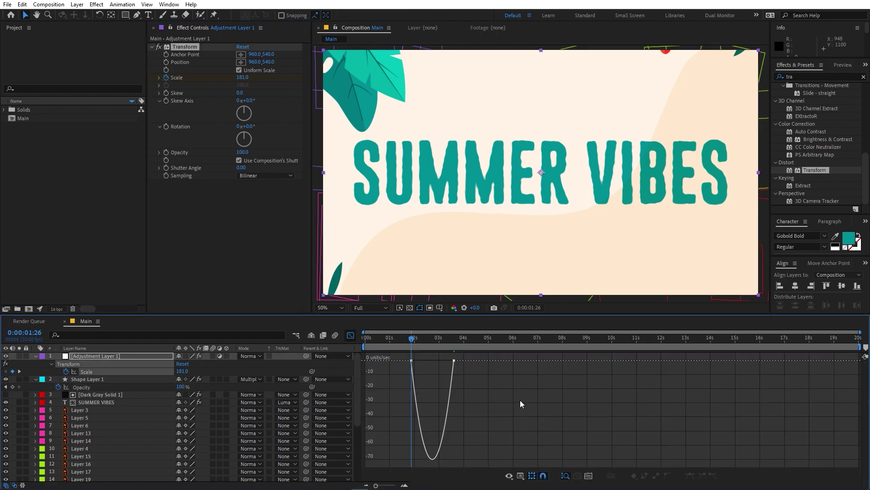
drag(447, 364, 404, 362)
click(350, 335)
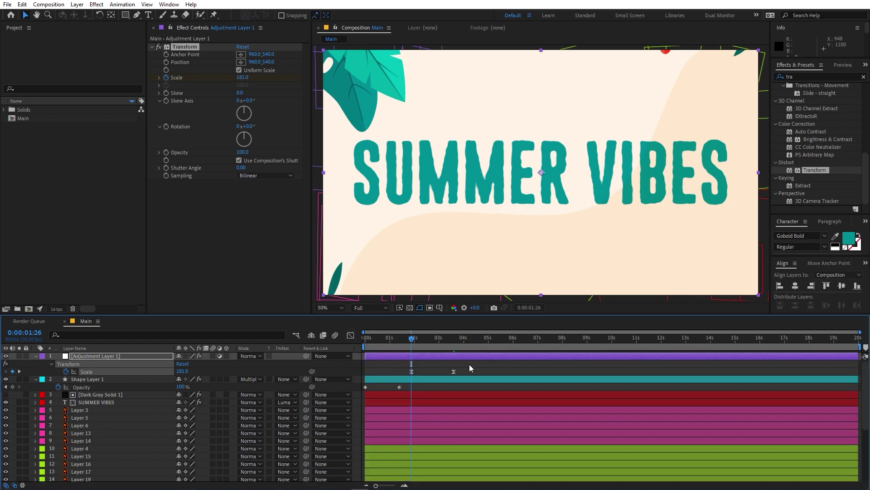
Move both Scale keyframes so the zoom-out starts at 0:00:00:00, and preview it.
key(space)
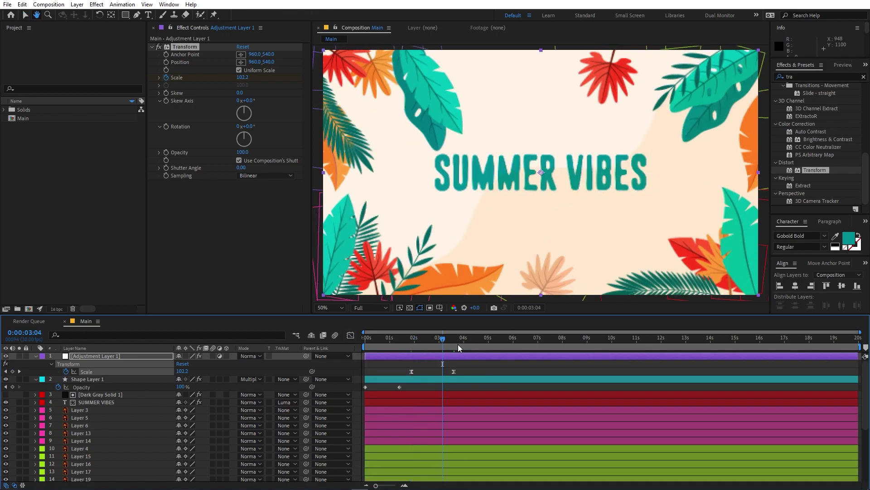
drag(480, 365, 368, 371)
key(Home)
key(space)
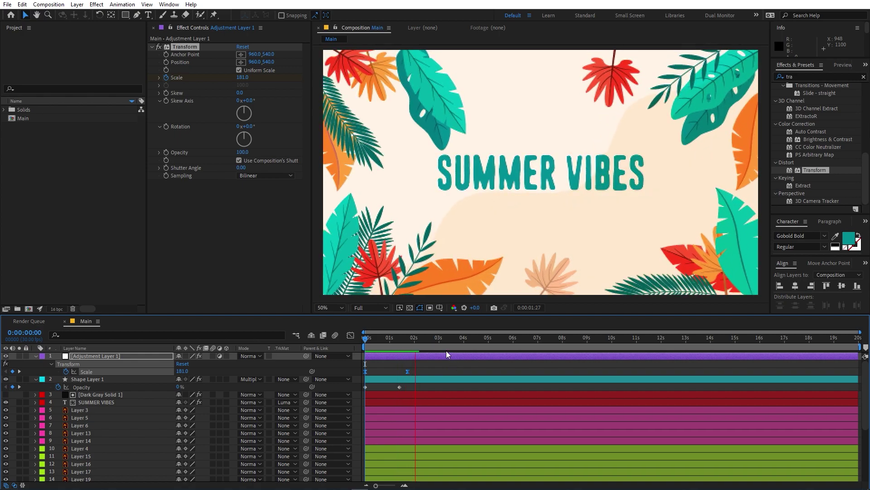
key(space)
click(424, 366)
key(space)
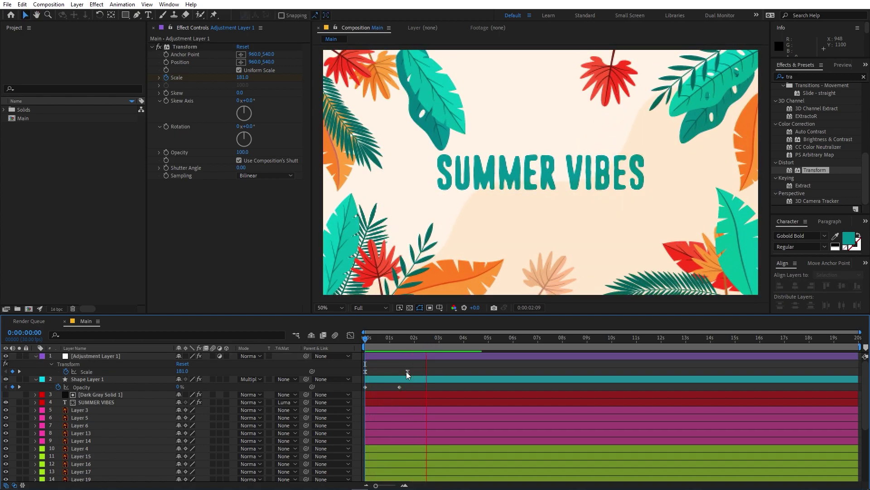
Lengthen the zoom-out by moving its ending Scale keyframe to about 2.2 seconds.
drag(407, 371, 419, 371)
key(space)
click(439, 341)
Find the Drop Shadow effect and apply it to the SUMMER VIBES text layer.
click(101, 403)
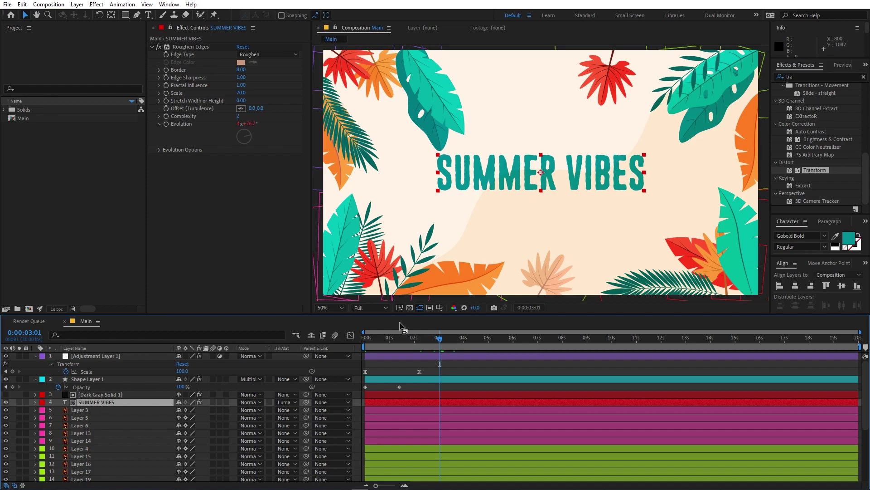
key(space)
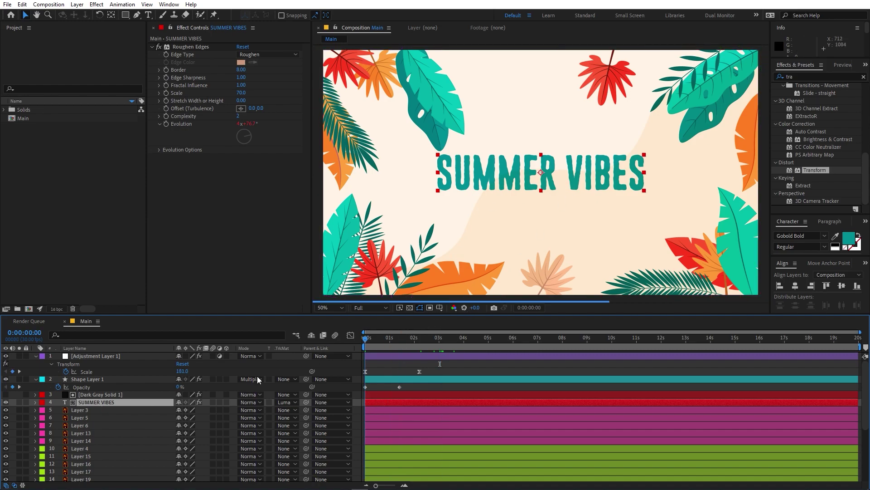
click(448, 341)
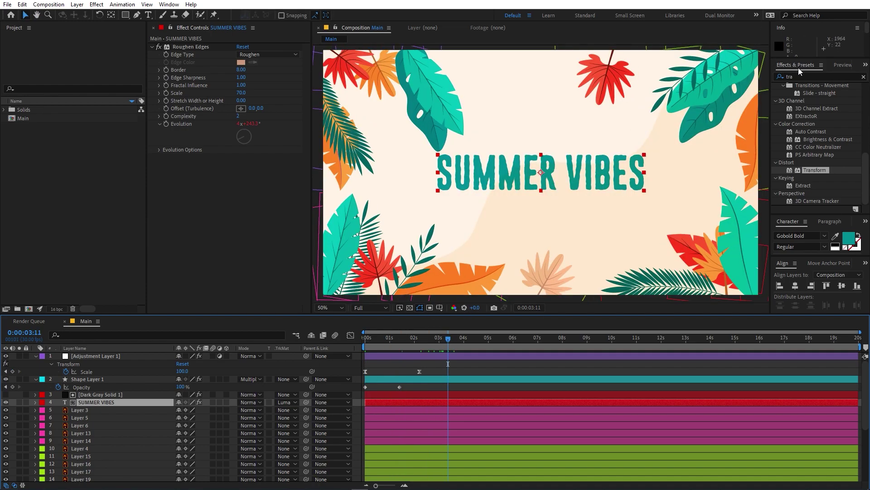
click(798, 77)
text(dr)
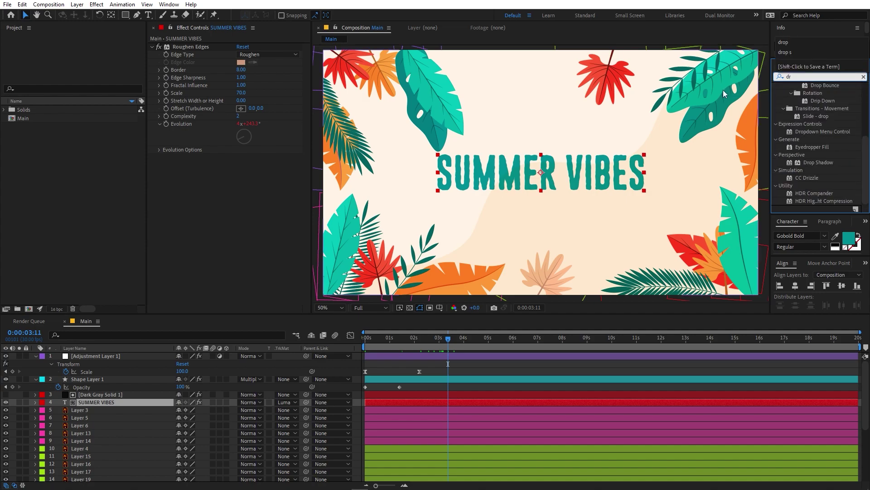
text(op)
drag(824, 189, 130, 402)
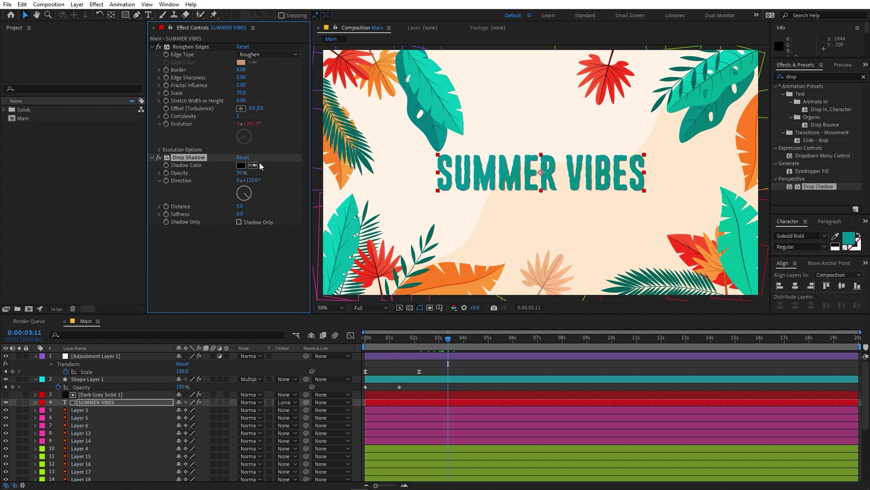
Set the title's Drop Shadow Opacity to 10% and its Distance to 17.9.
key(slash)
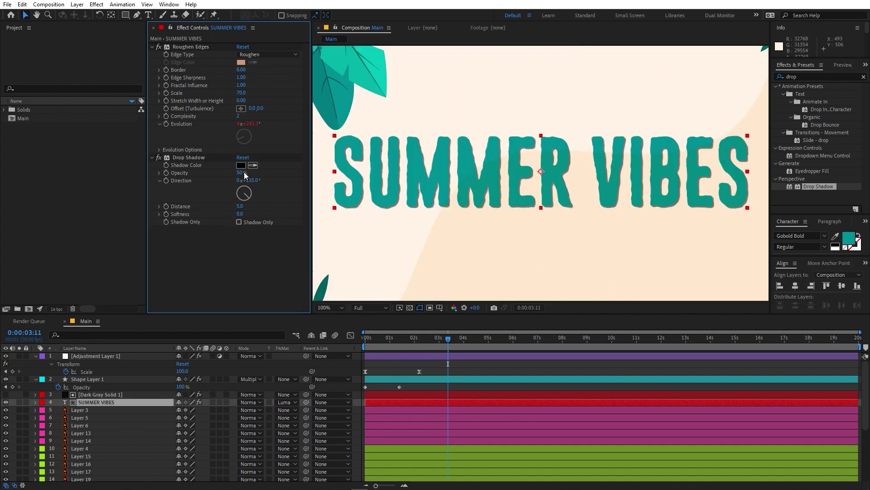
drag(239, 173, 248, 173)
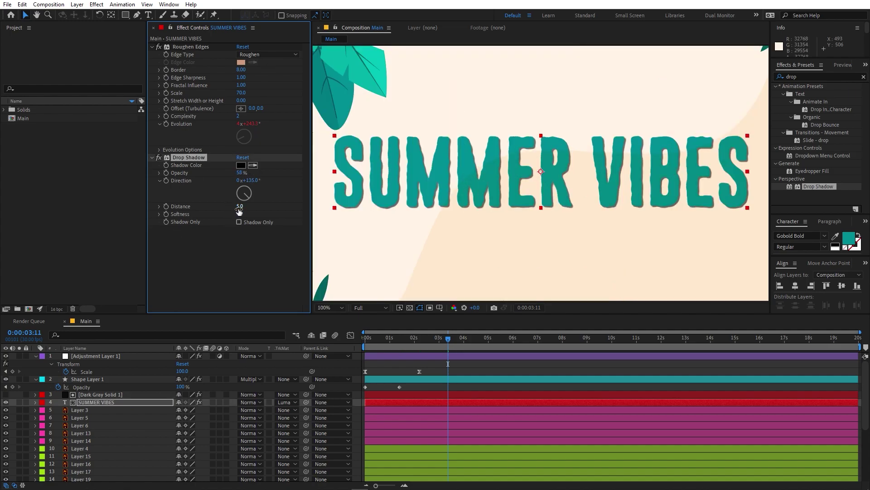
drag(239, 210, 249, 212)
drag(240, 176, 212, 180)
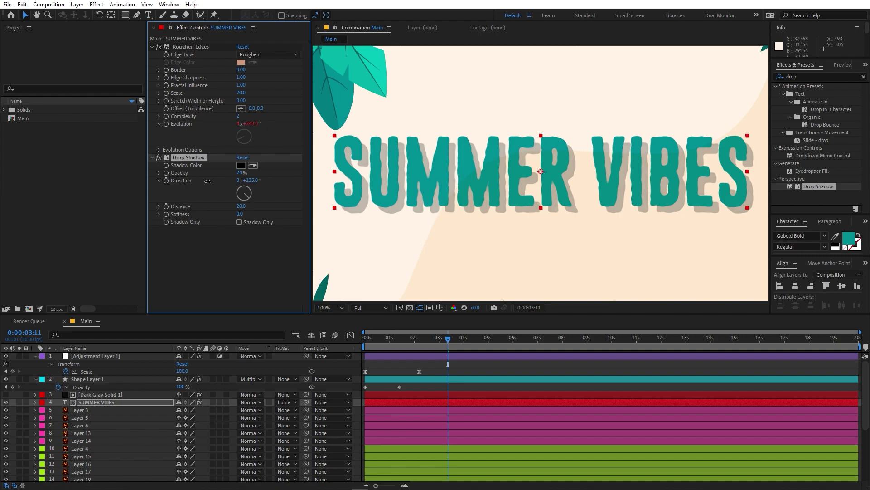
scroll(528, 173, down, 2)
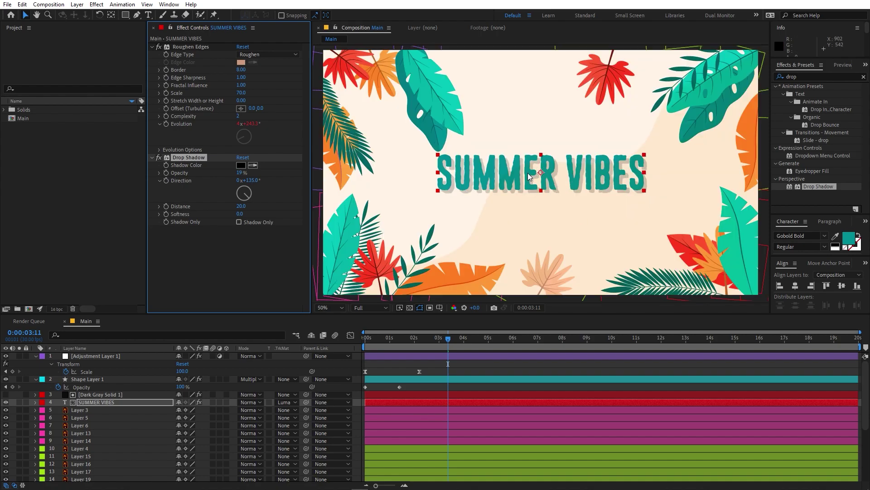
scroll(528, 174, up, 2)
drag(239, 206, 233, 209)
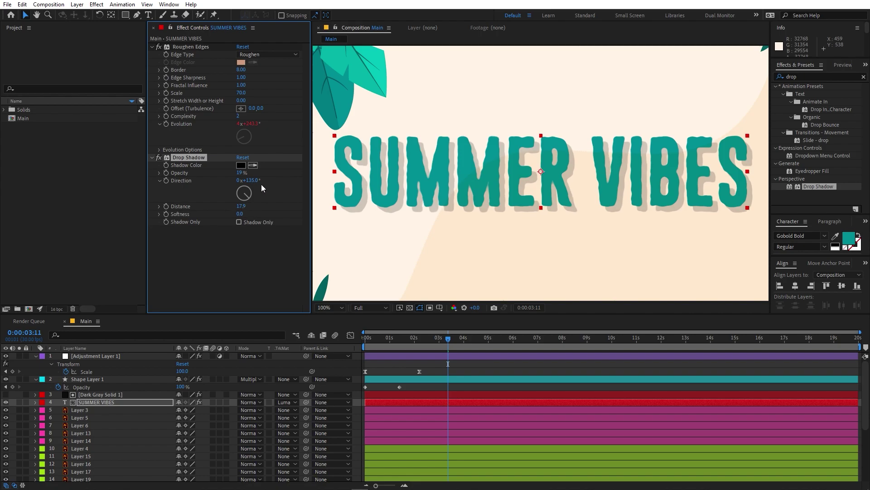
drag(228, 177, 228, 177)
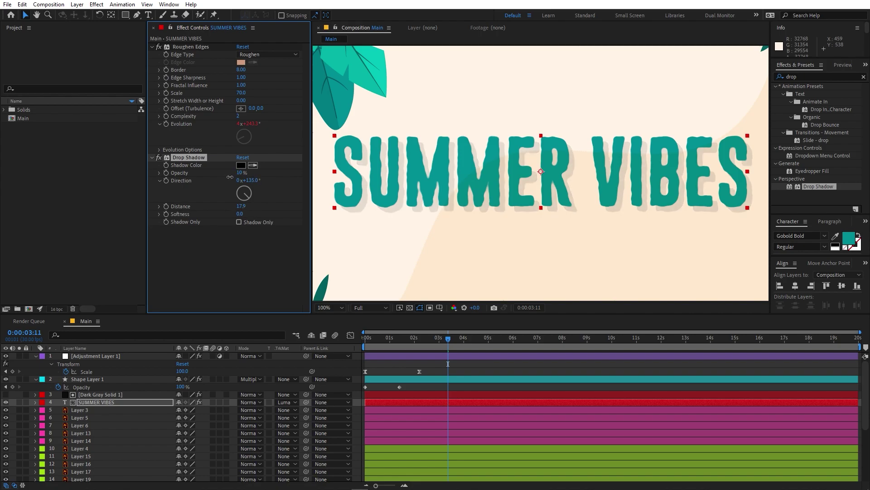
Play the complete animation from the start and scrub through it to check the zoom-out and the shadowed title.
scroll(662, 192, down, 2)
key(Home)
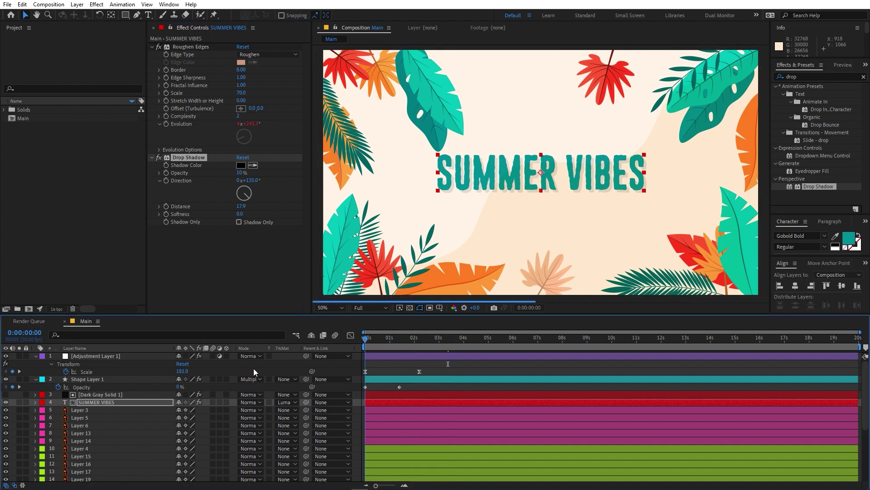
key(space)
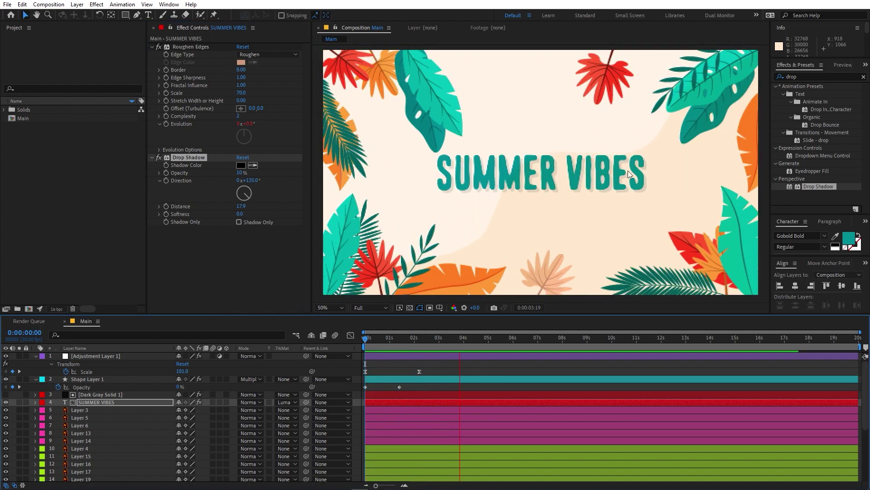
key(space)
drag(365, 371, 503, 370)
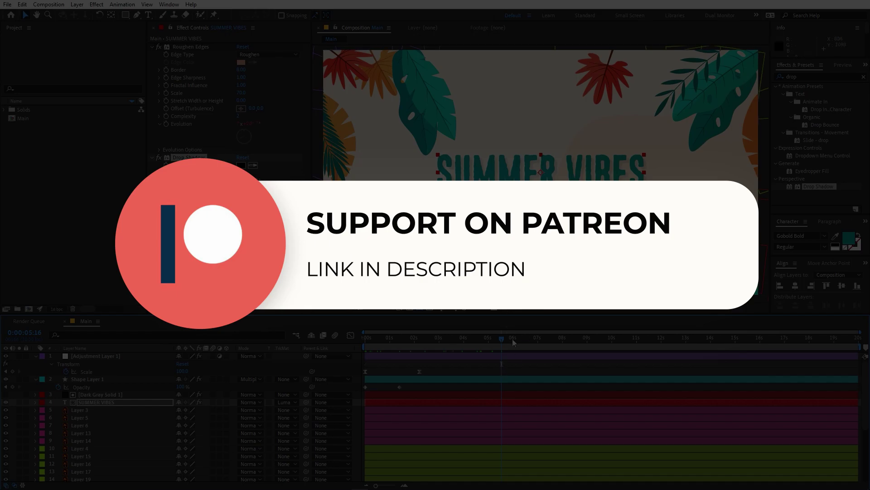
click(525, 359)
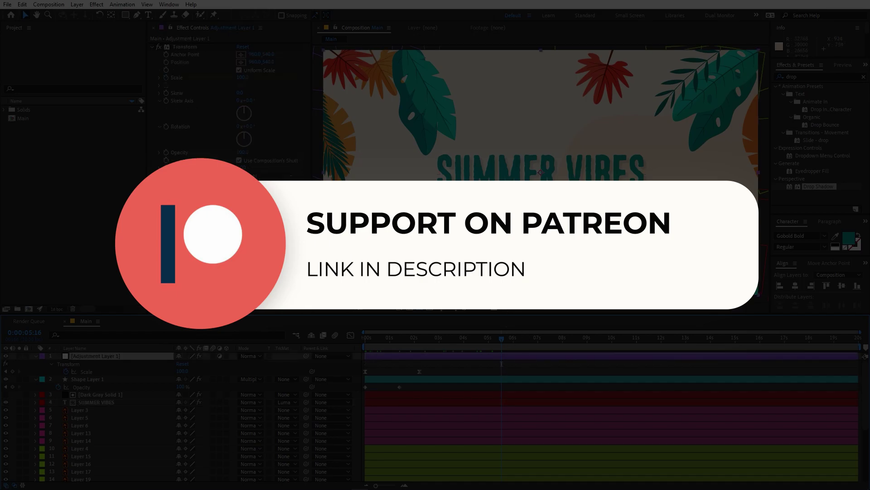
click(508, 369)
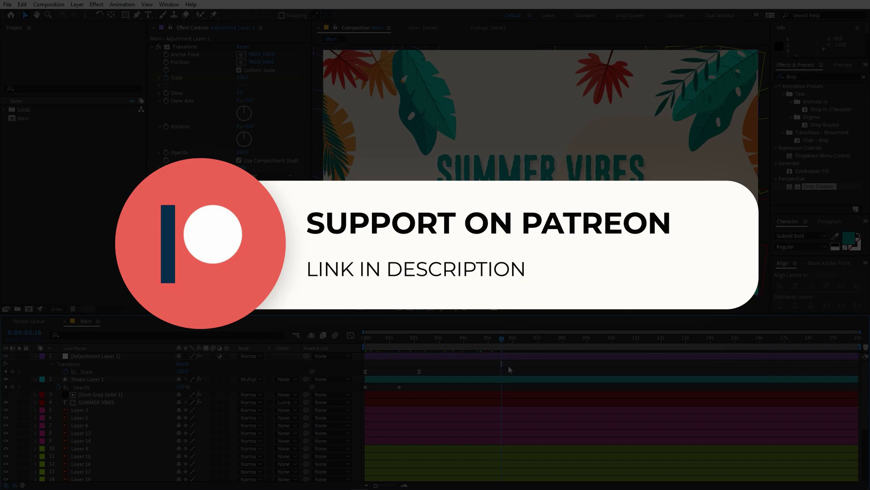